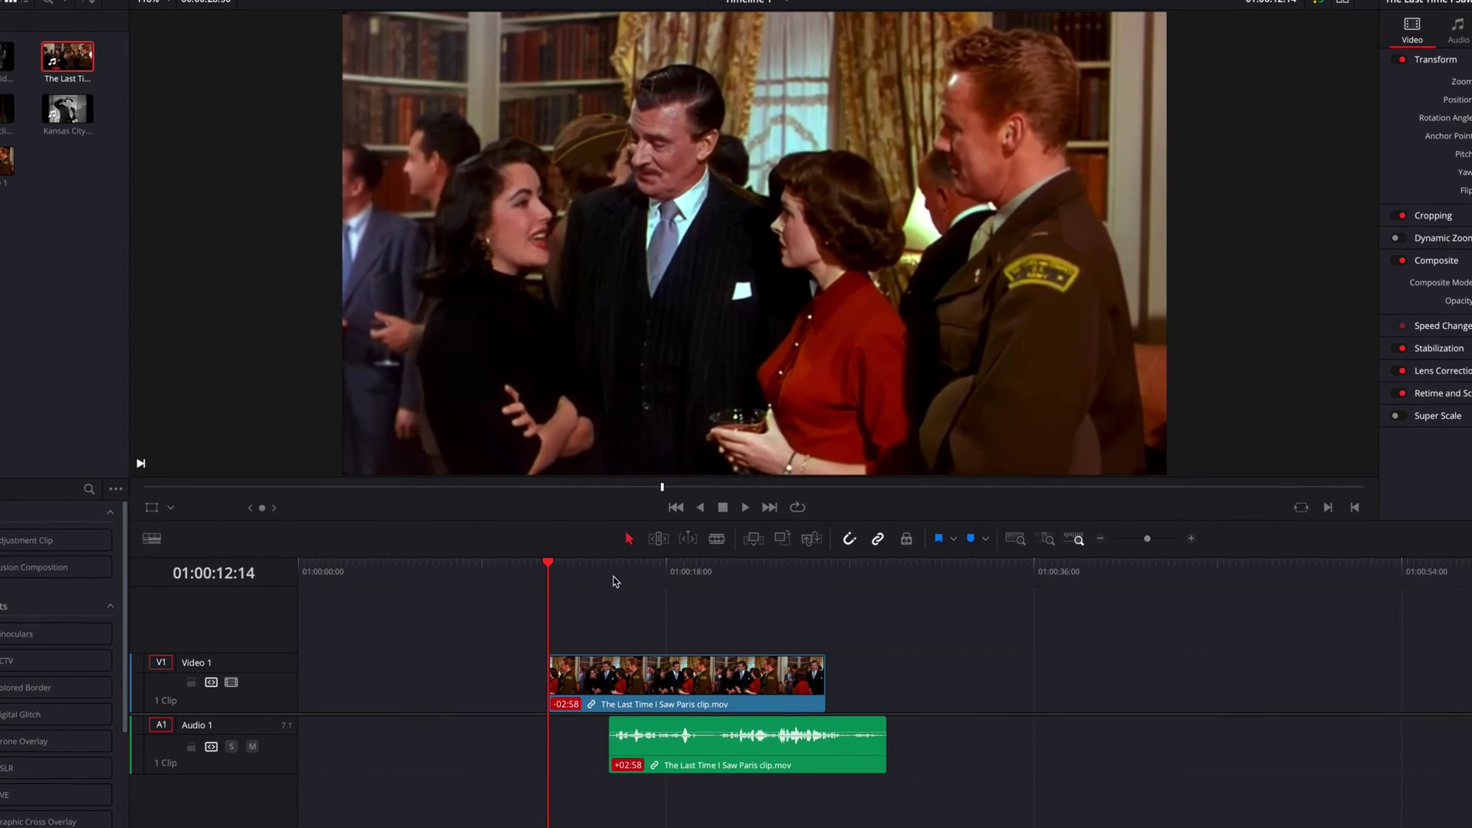
# Play from the audio clip's start to hear the 02:58 offset, then return to the video start
pyautogui.press('Down')
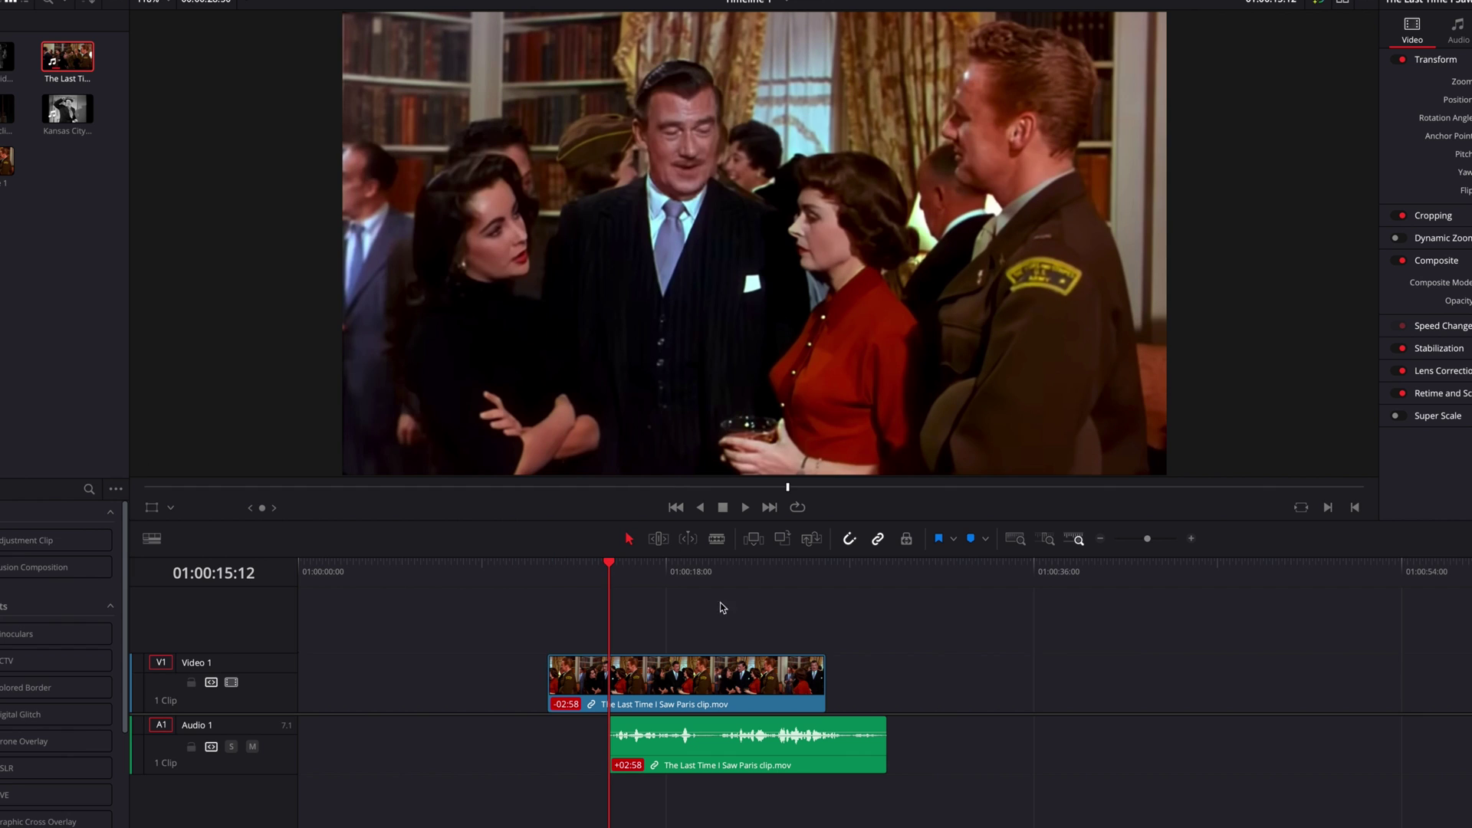
pyautogui.press('space')
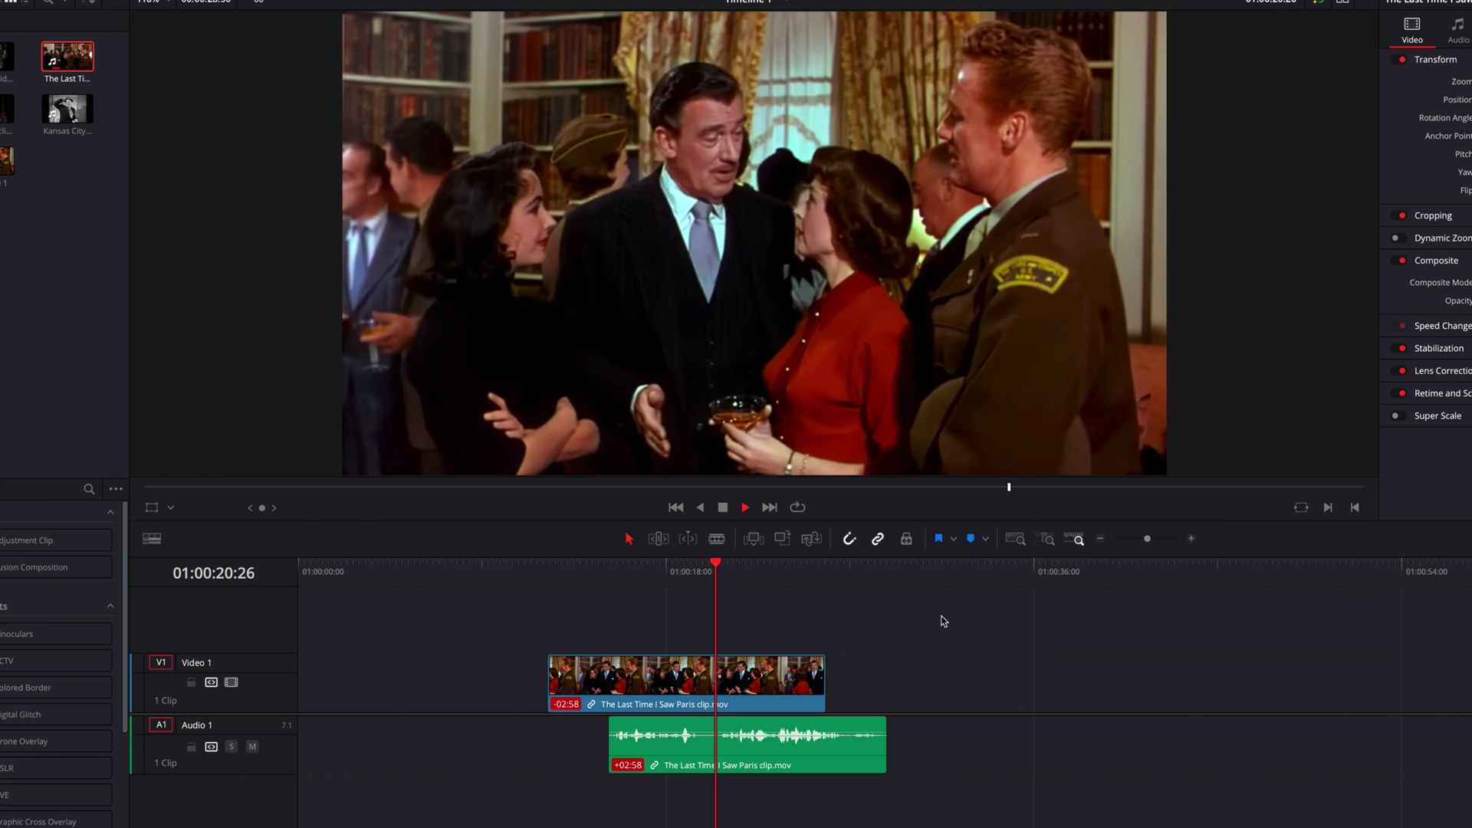
pyautogui.press('space')
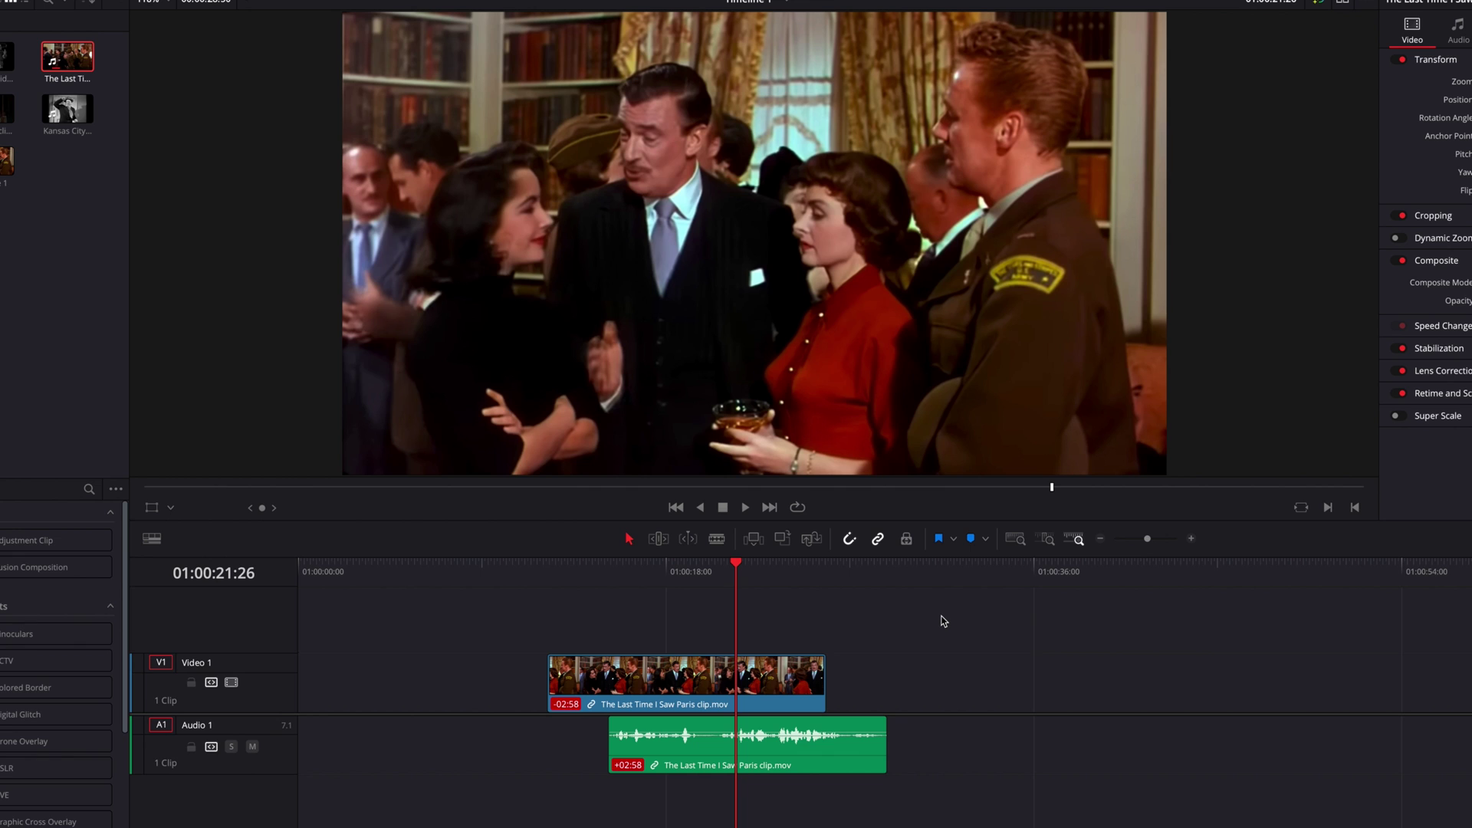
pyautogui.press('Up')
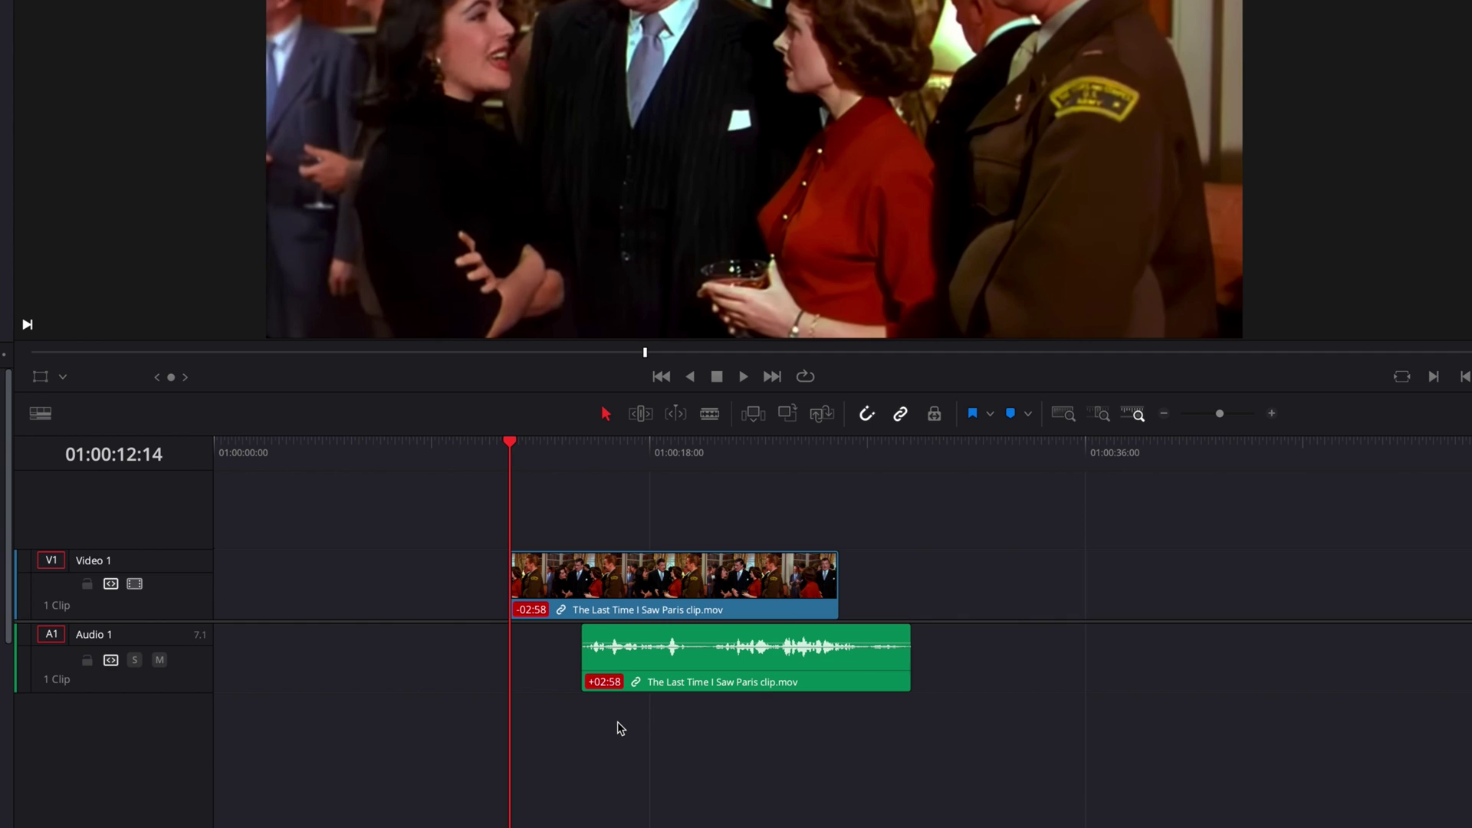
# Slip the audio clip's content into sync with the video, play to confirm, then undo
pyautogui.rightClick(611, 683)
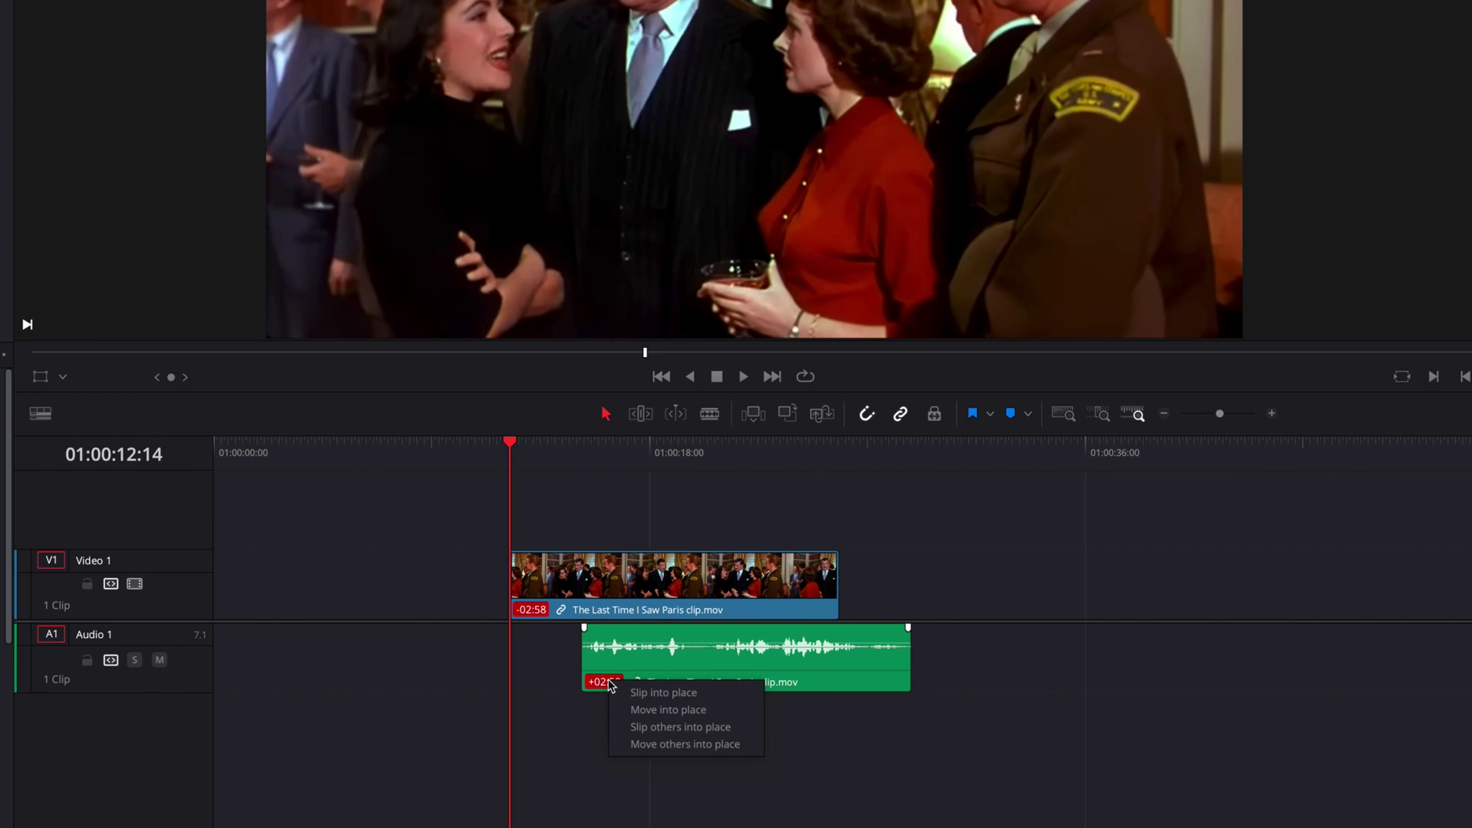
pyautogui.click(740, 694)
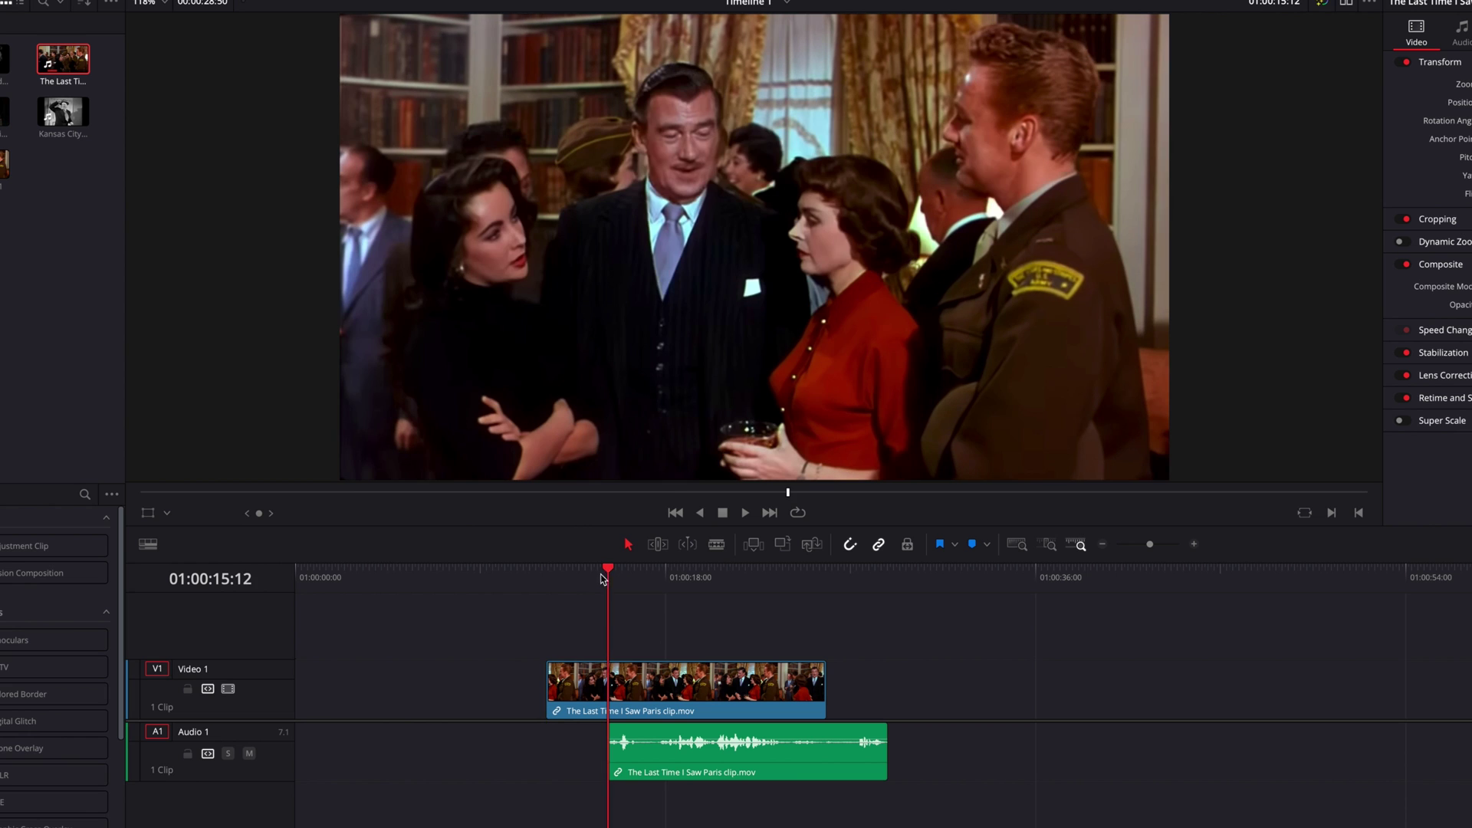
pyautogui.press('space')
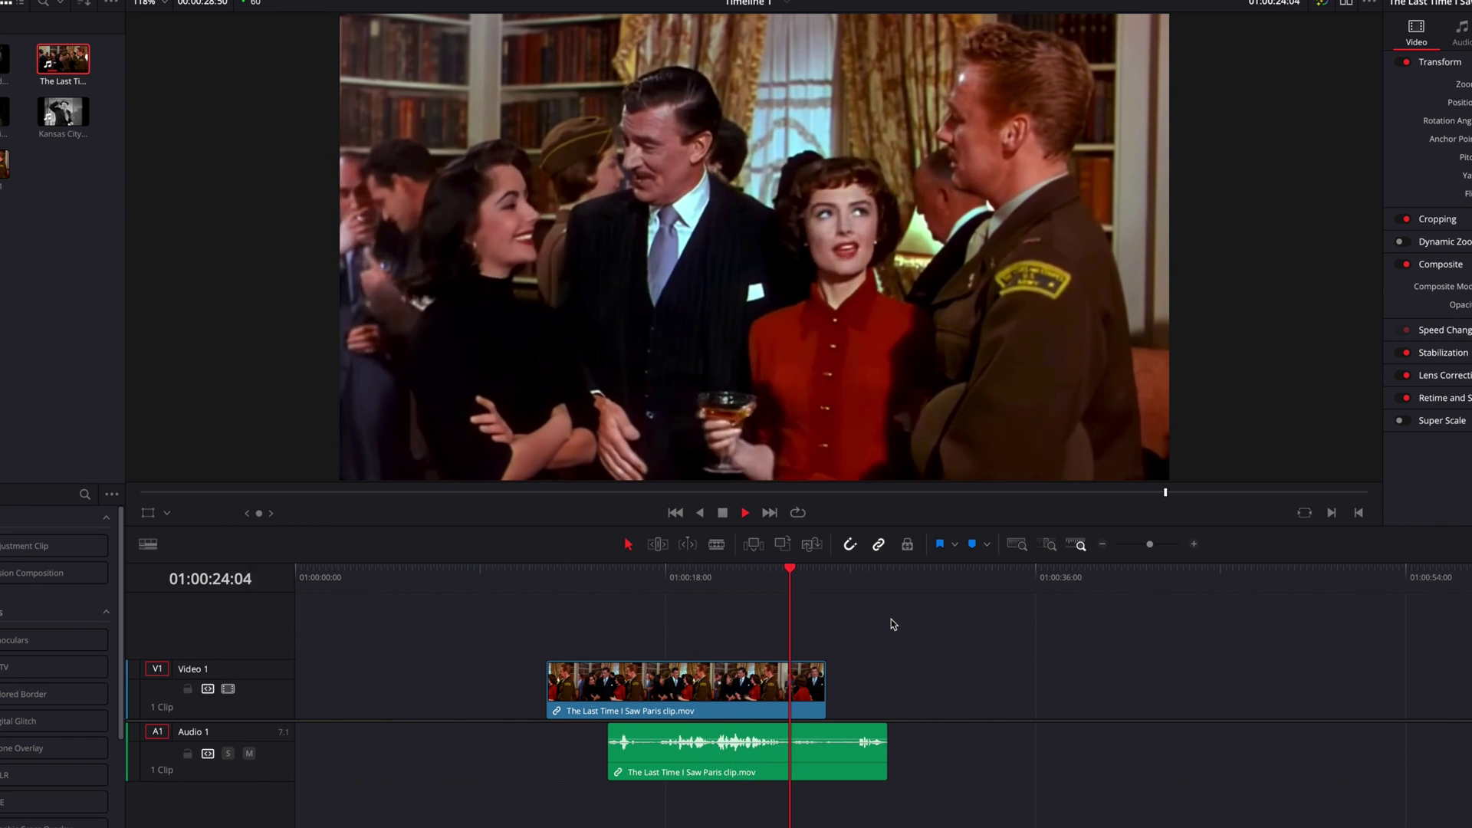
pyautogui.press('space')
pyautogui.press('Up')
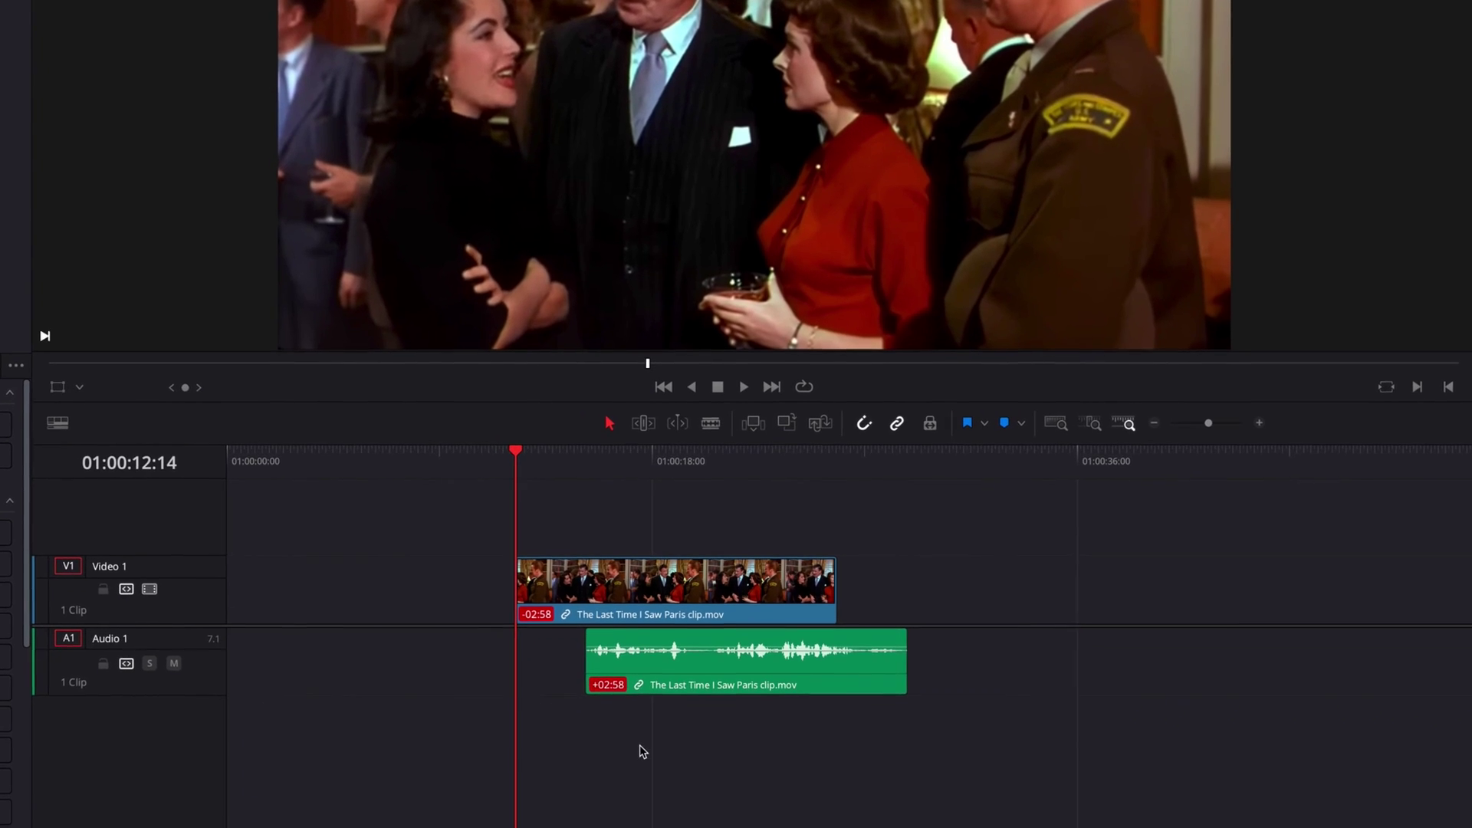
# Use Slip others into place to match the video to the audio, play to check, then undo
pyautogui.rightClick(615, 681)
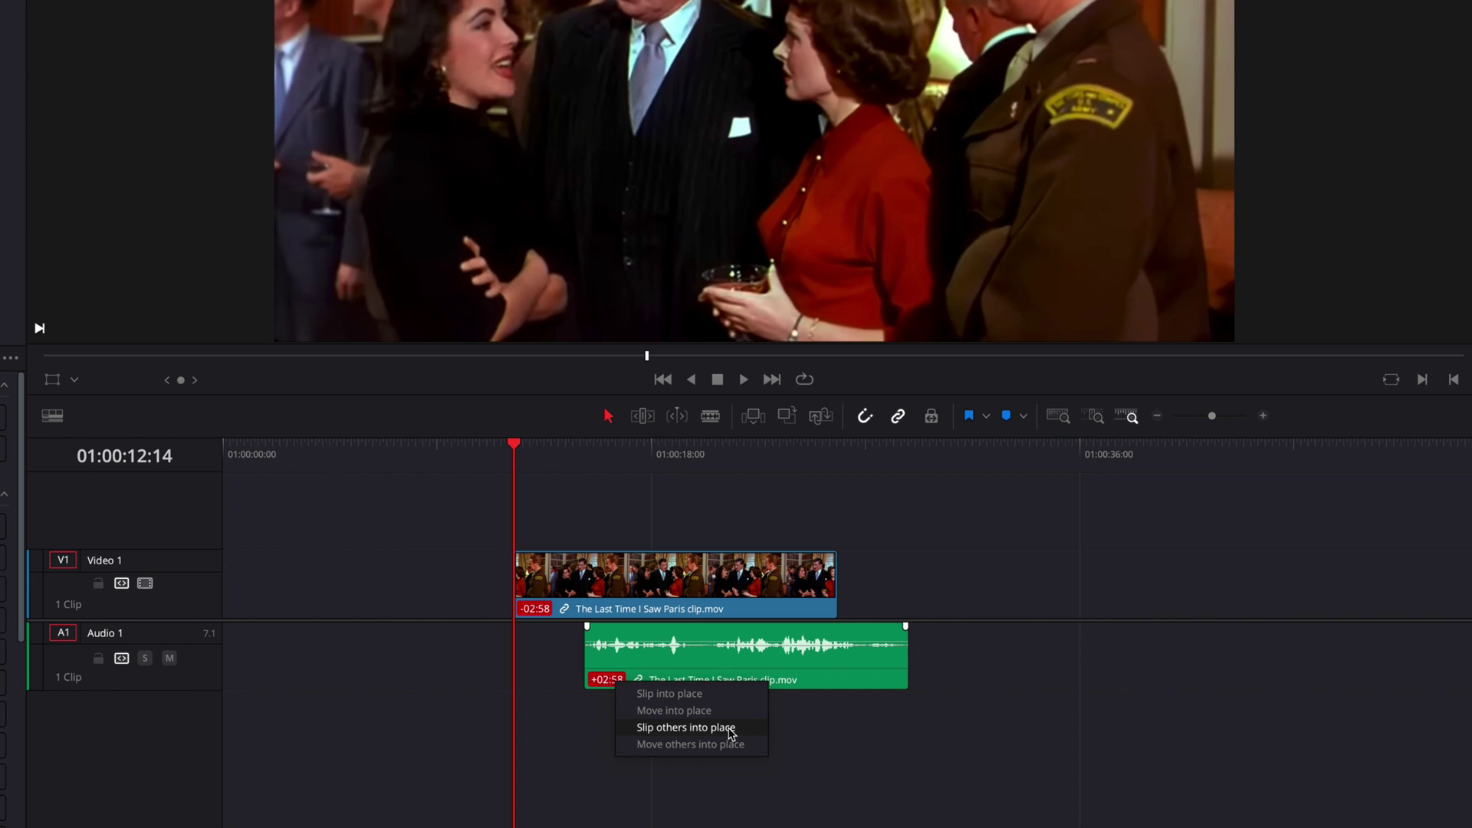
pyautogui.click(730, 732)
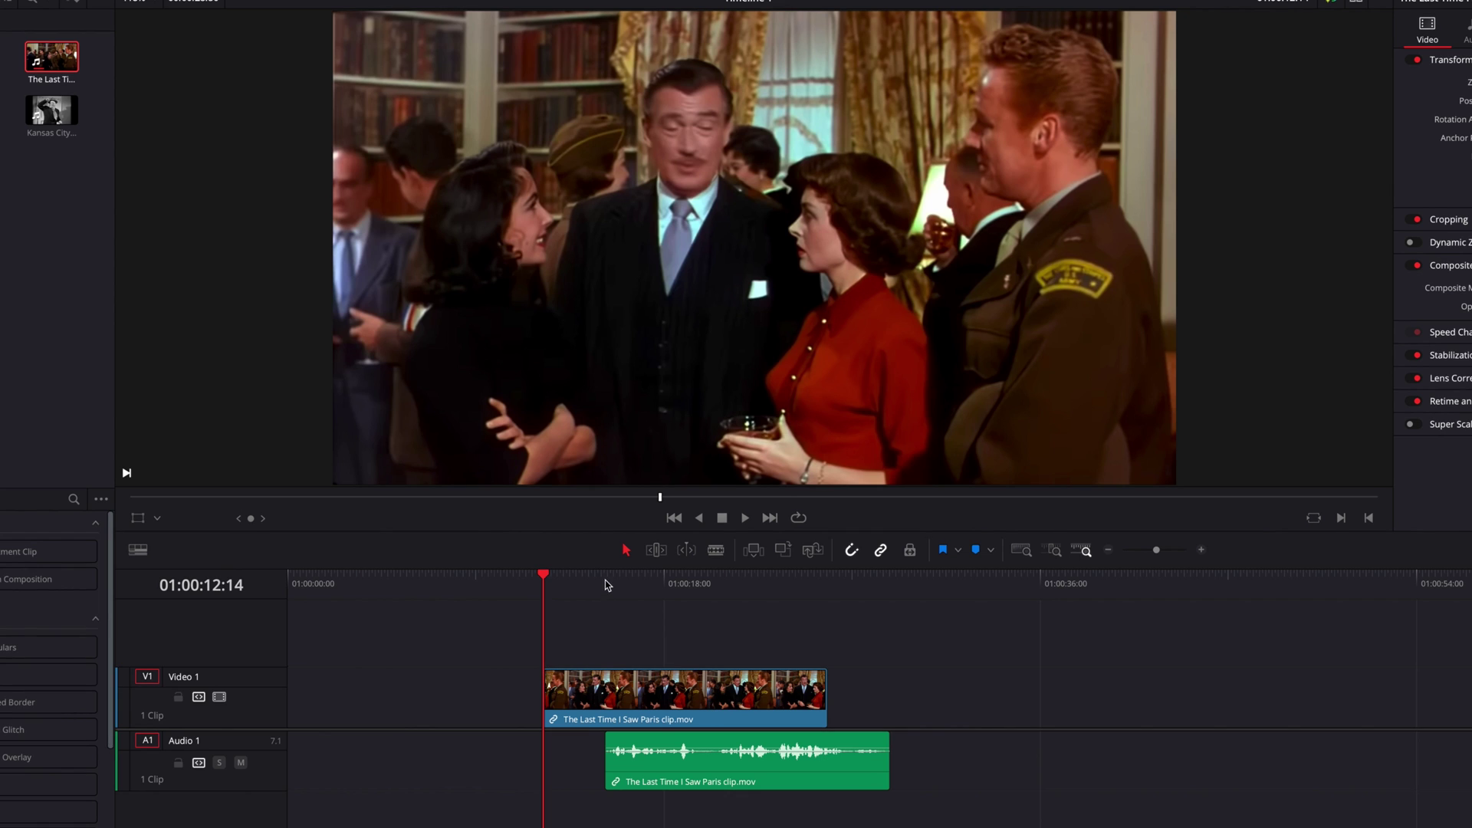
pyautogui.click(589, 452)
pyautogui.press('space')
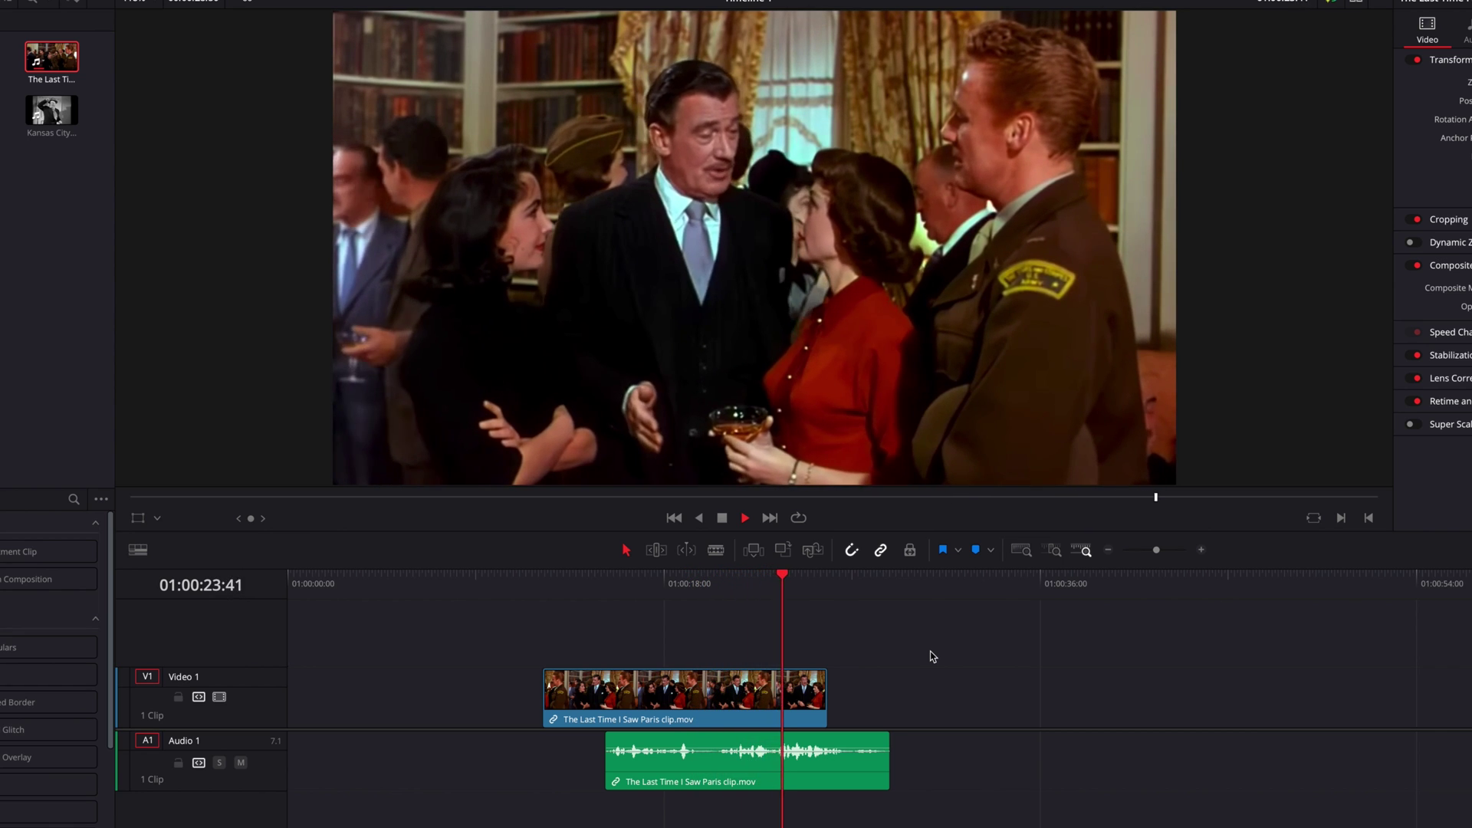
pyautogui.press('space')
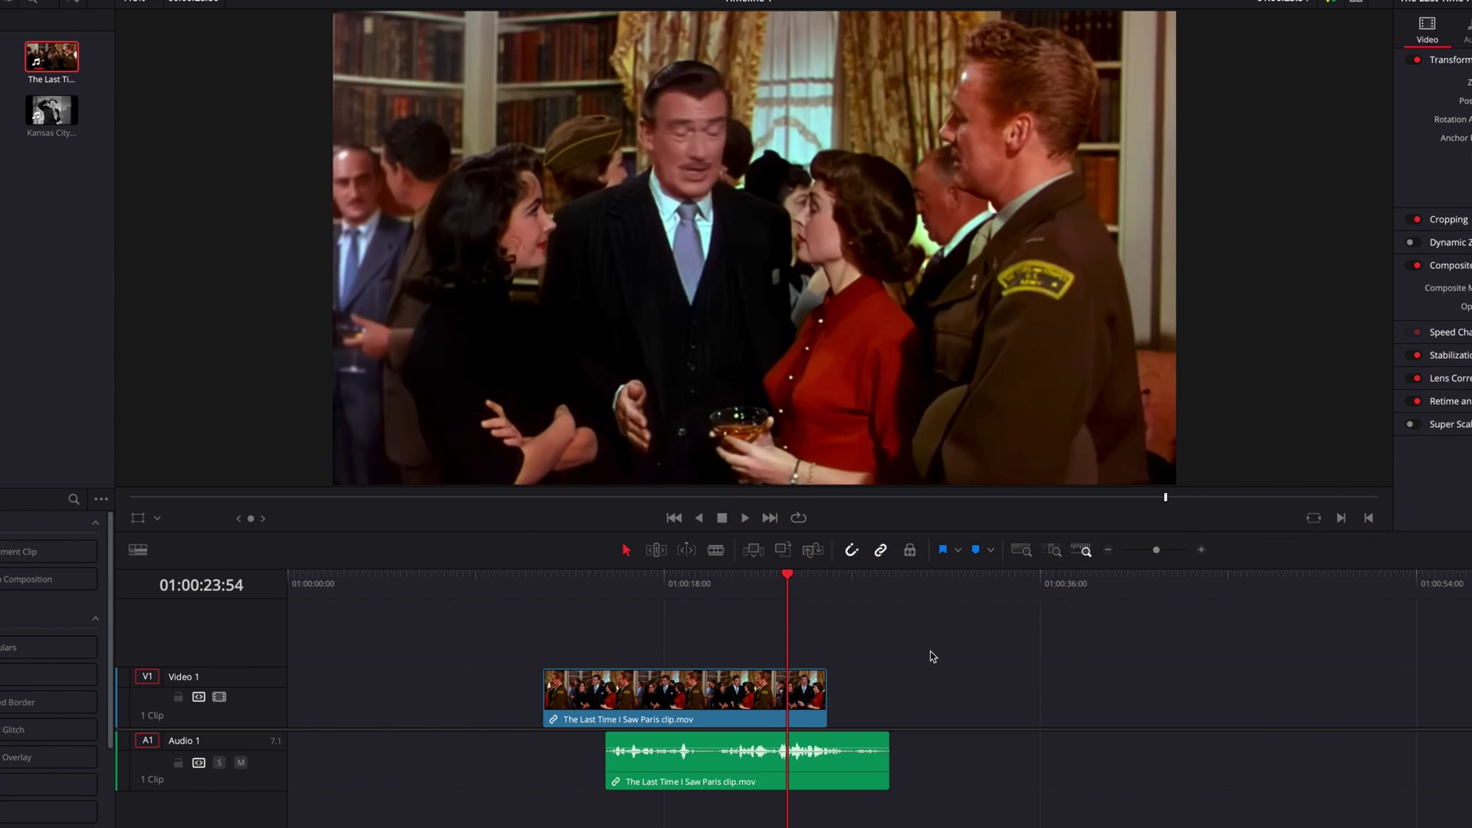
pyautogui.press('Up')
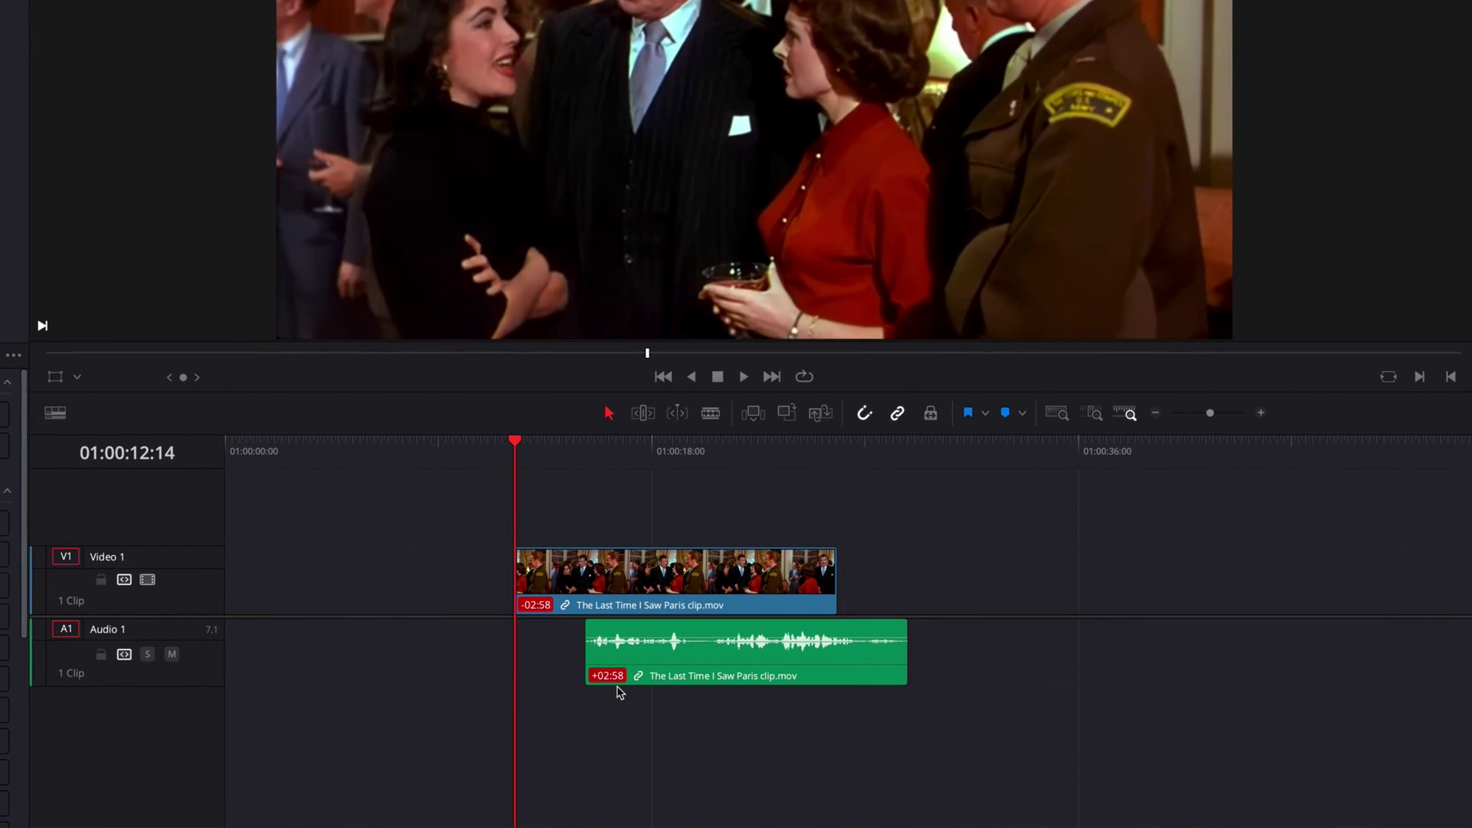
pyautogui.rightClick(615, 679)
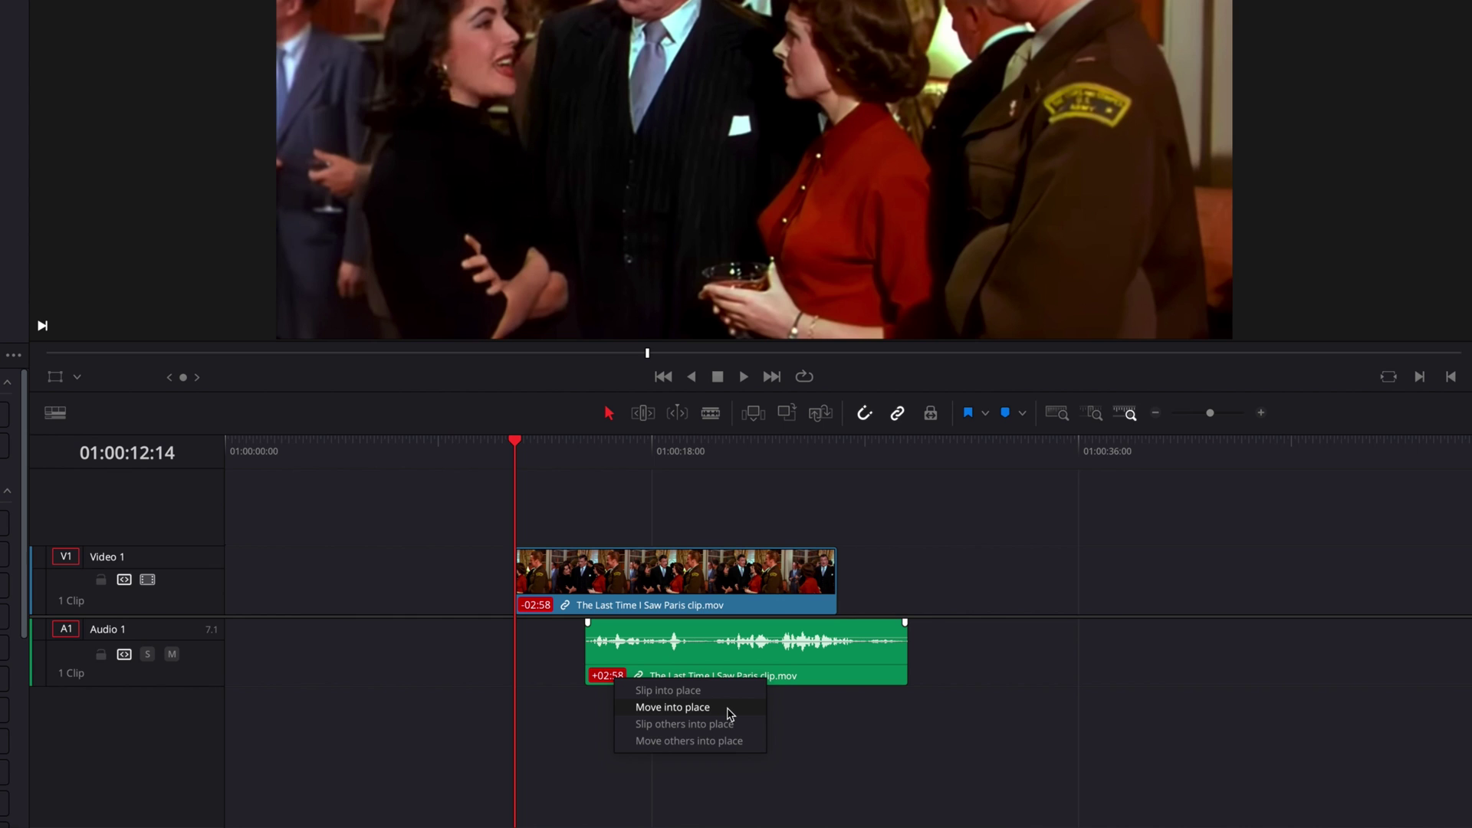
# Move the audio clip left into place with the video and play back the synced clips
pyautogui.click(727, 709)
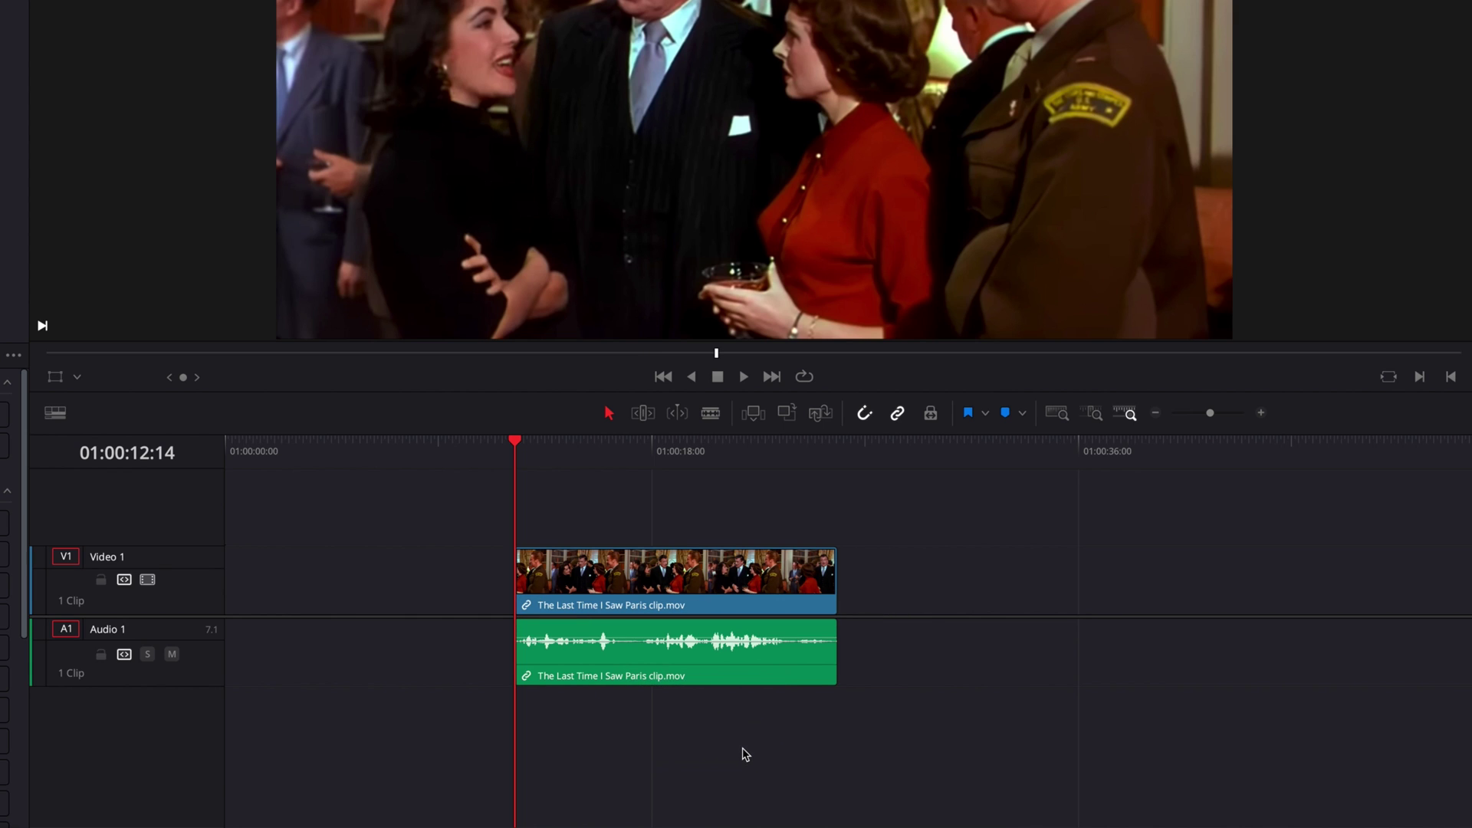
pyautogui.press('space')
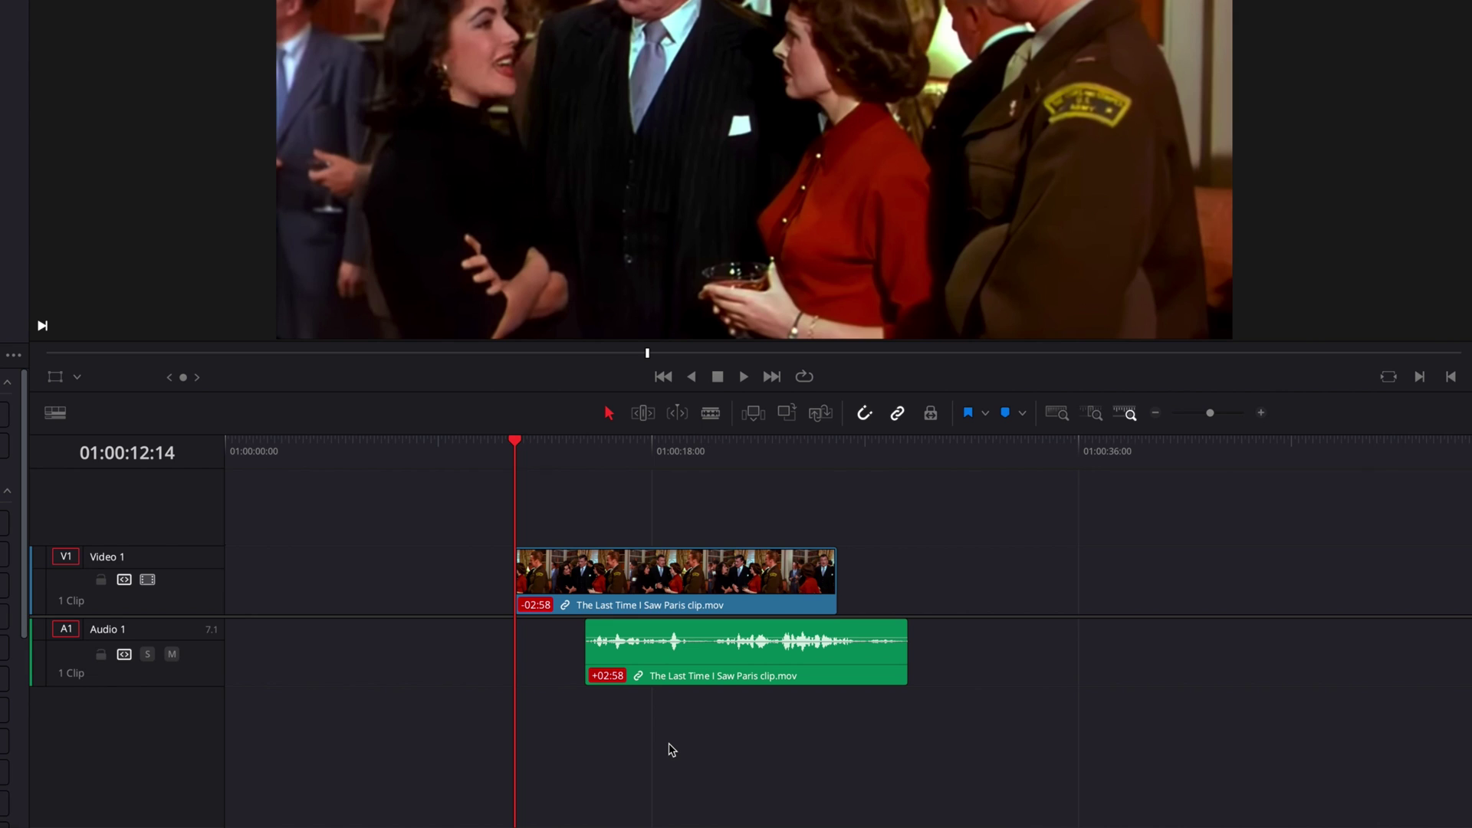
# Move the video clip right to align with the audio, play to check, then drag it back out of sync
pyautogui.rightClick(614, 678)
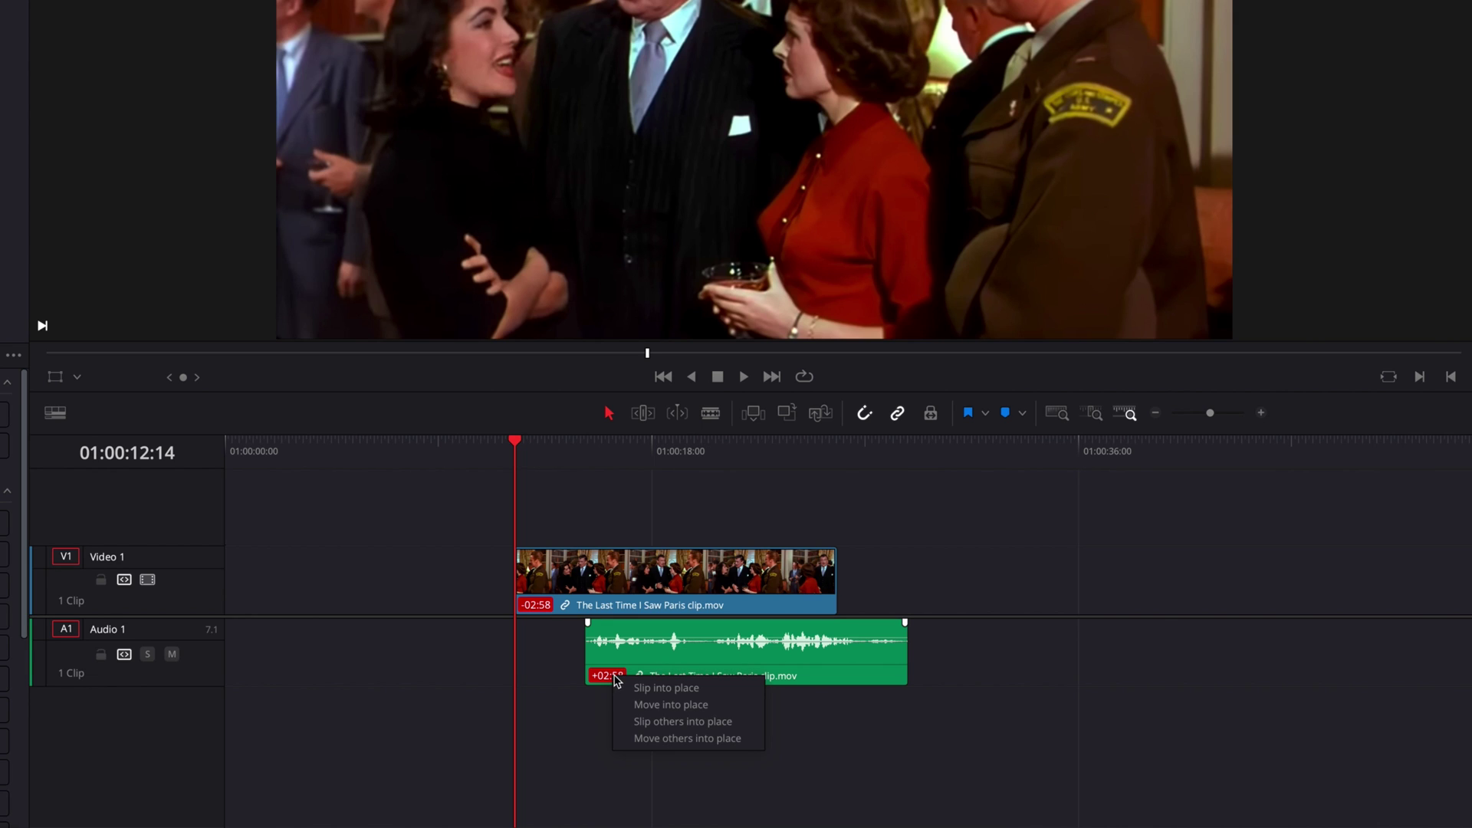
pyautogui.click(681, 740)
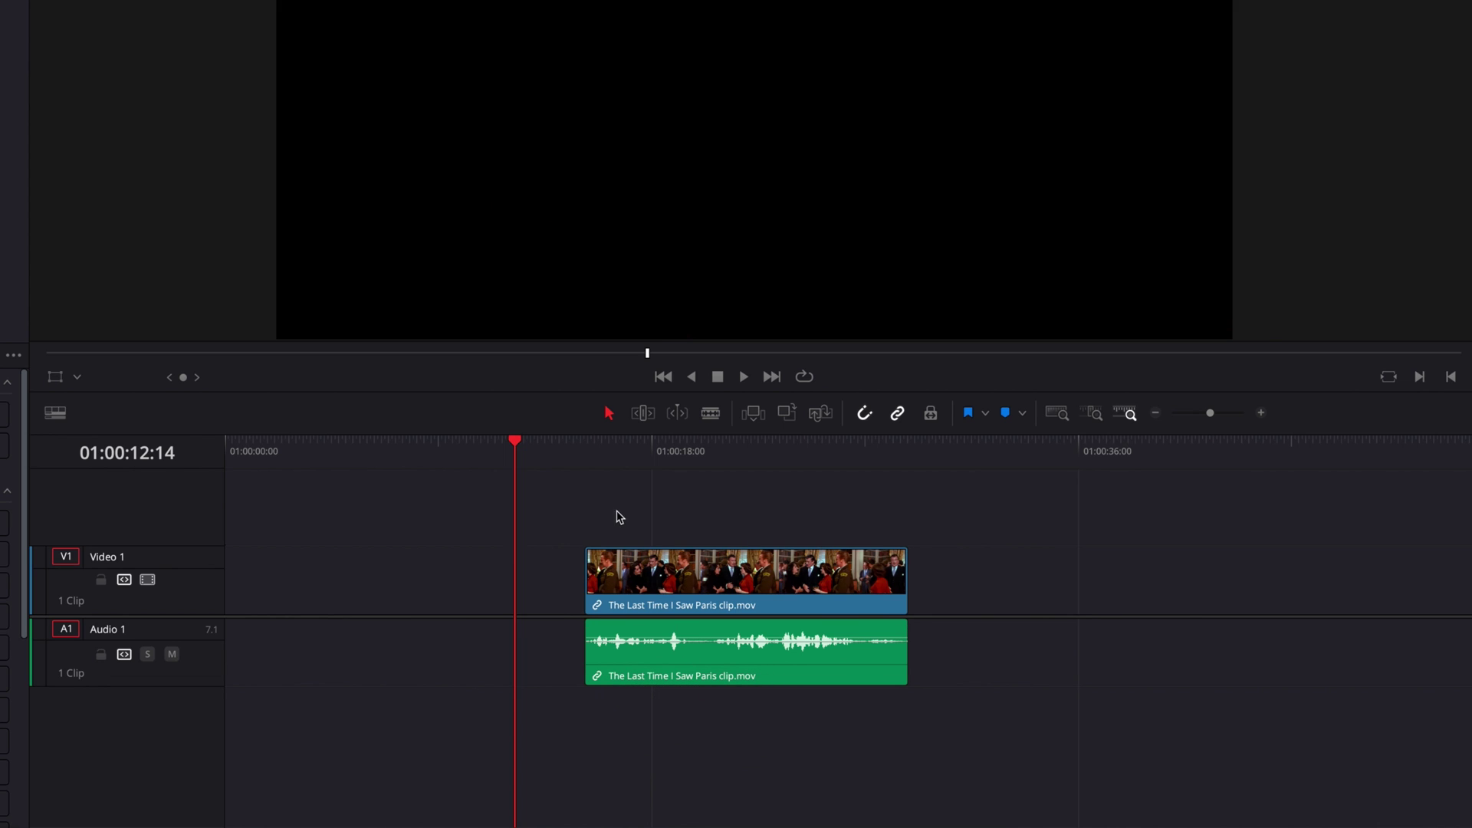
pyautogui.click(586, 441)
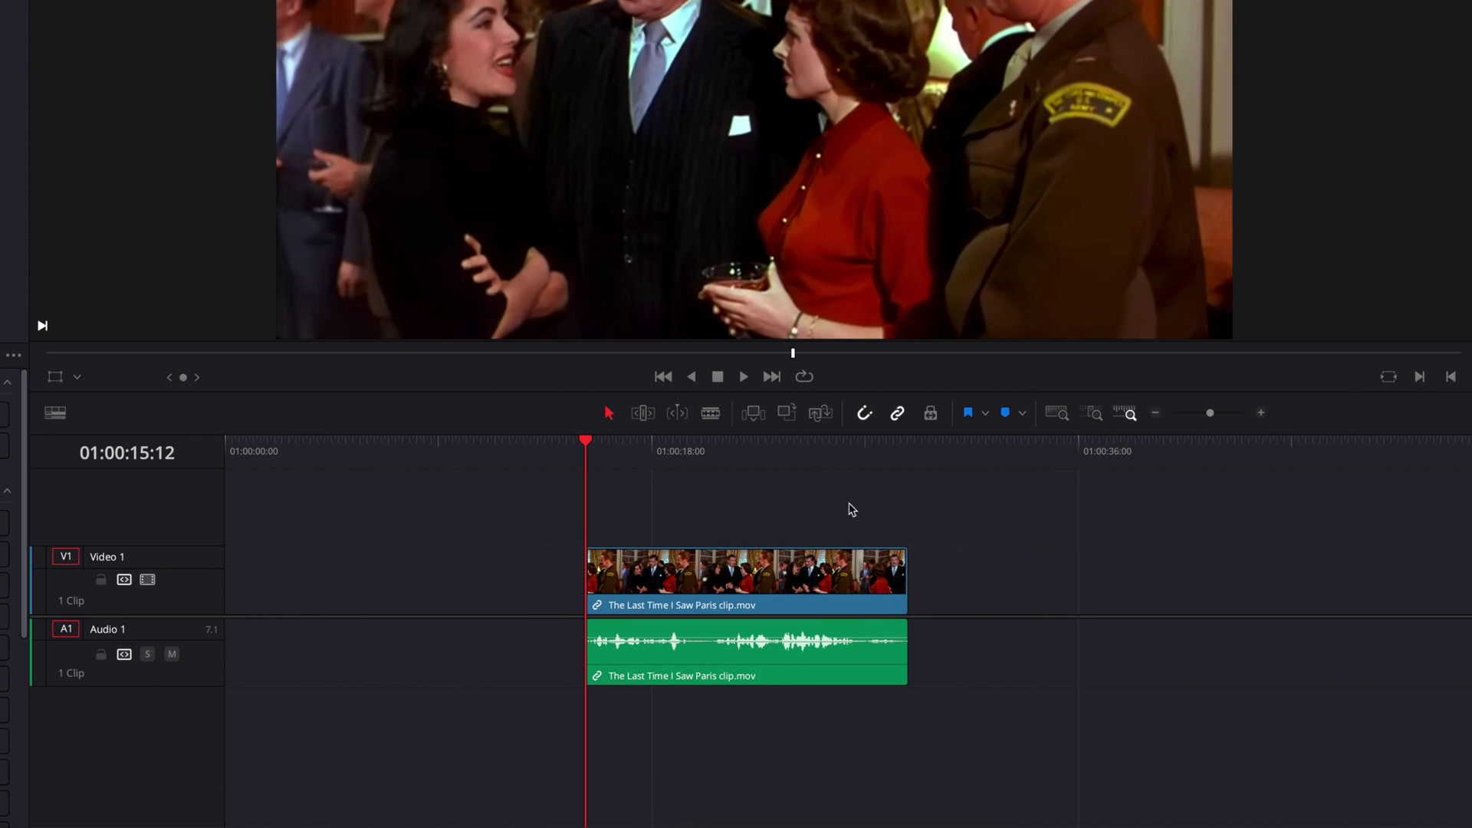
pyautogui.press('space')
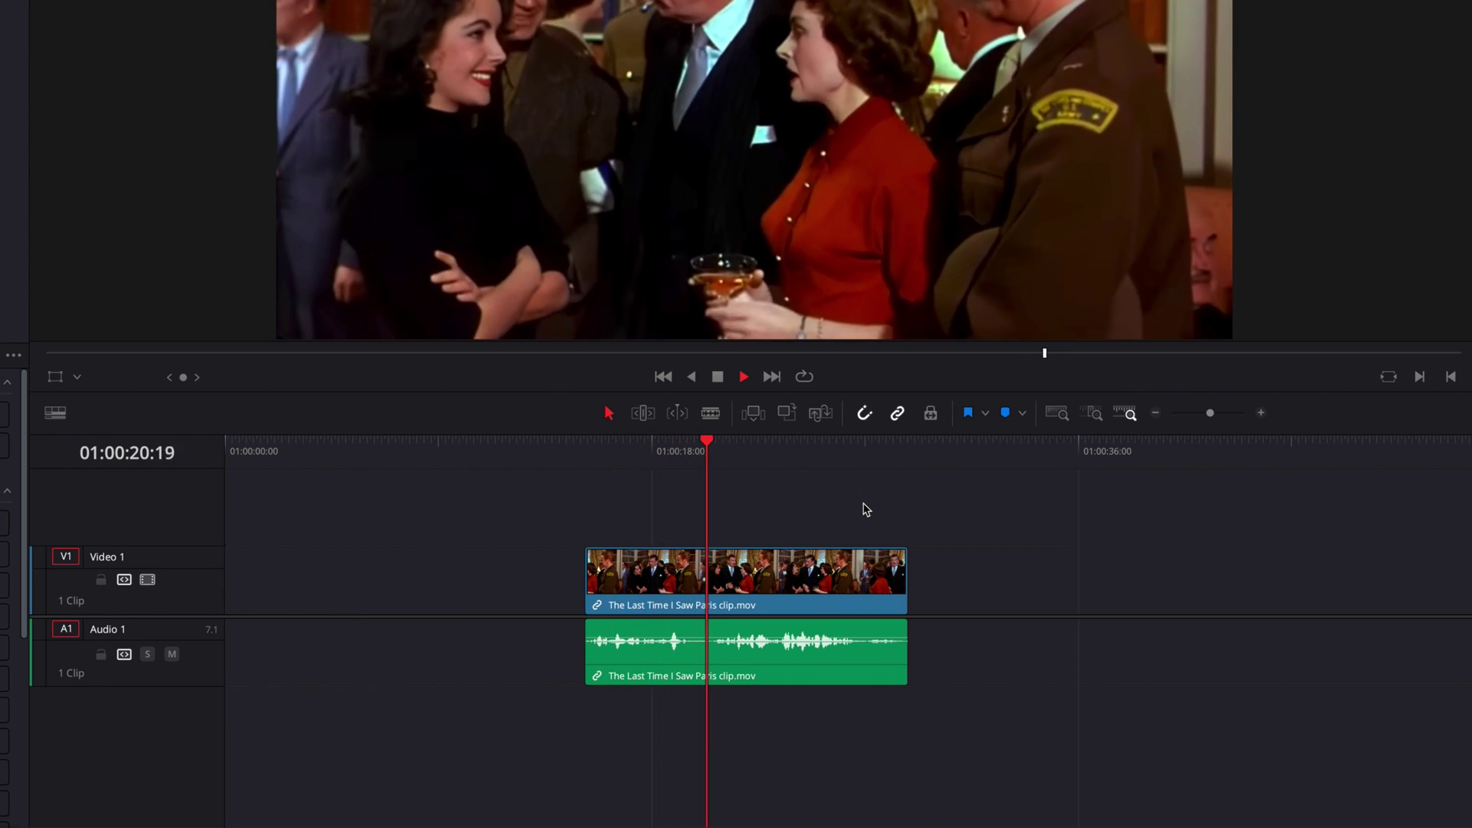
pyautogui.press('space')
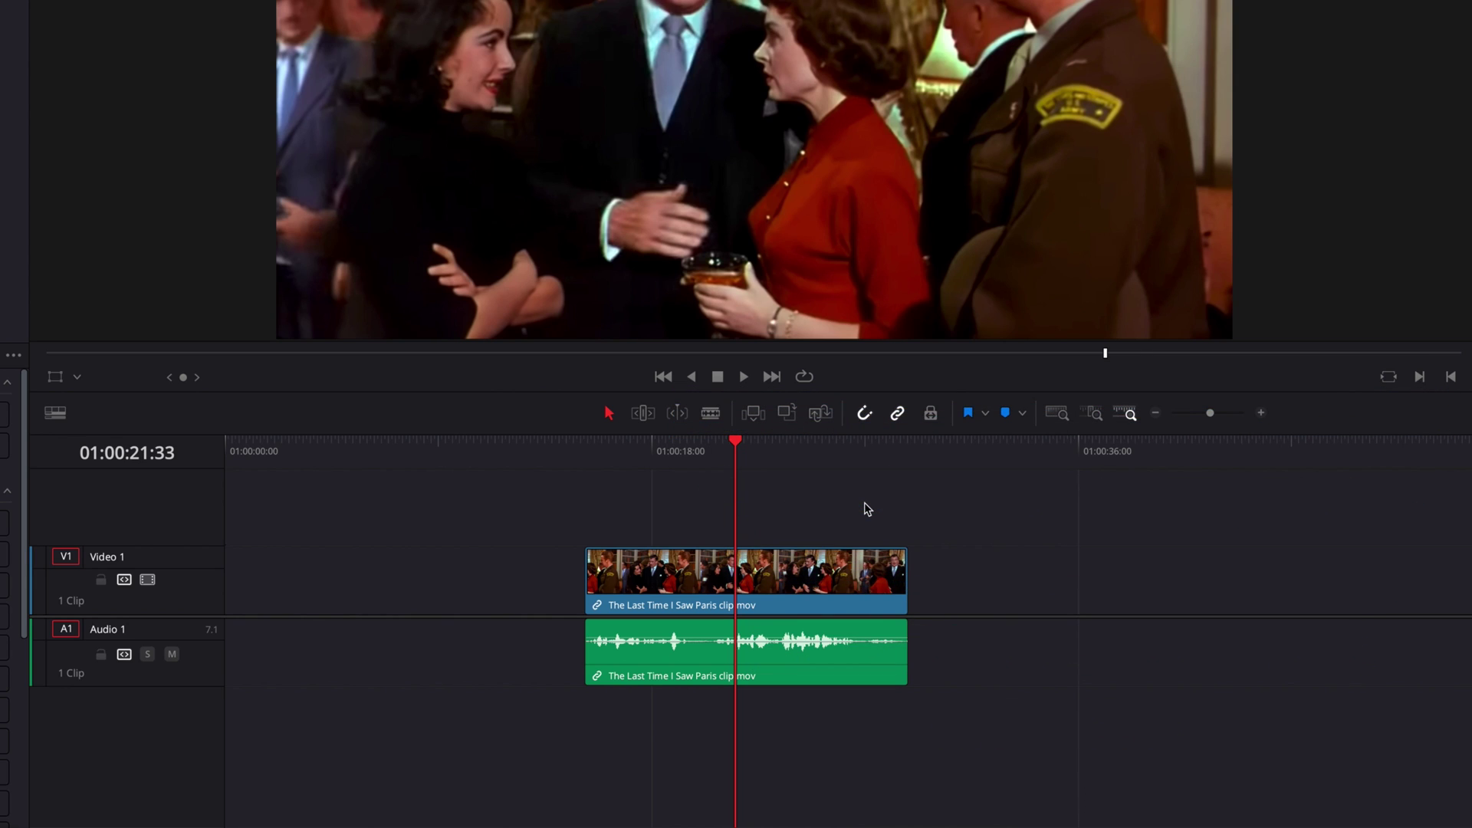
pyautogui.moveTo(782, 571); pyautogui.dragTo(712, 733)
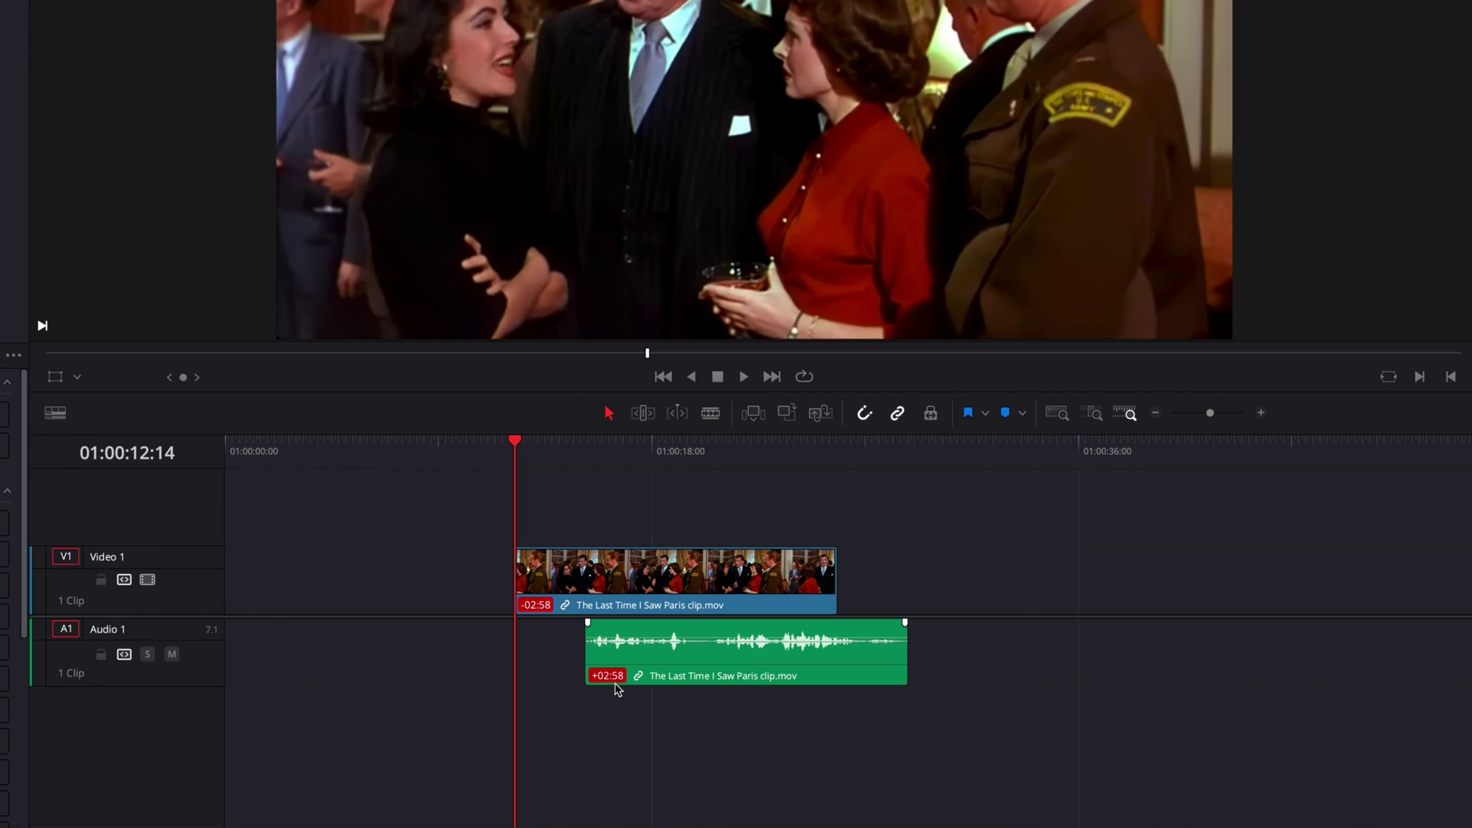
# Slip the video clip's content into sync from its -02:58 badge, play from the audio start, then undo
pyautogui.rightClick(545, 609)
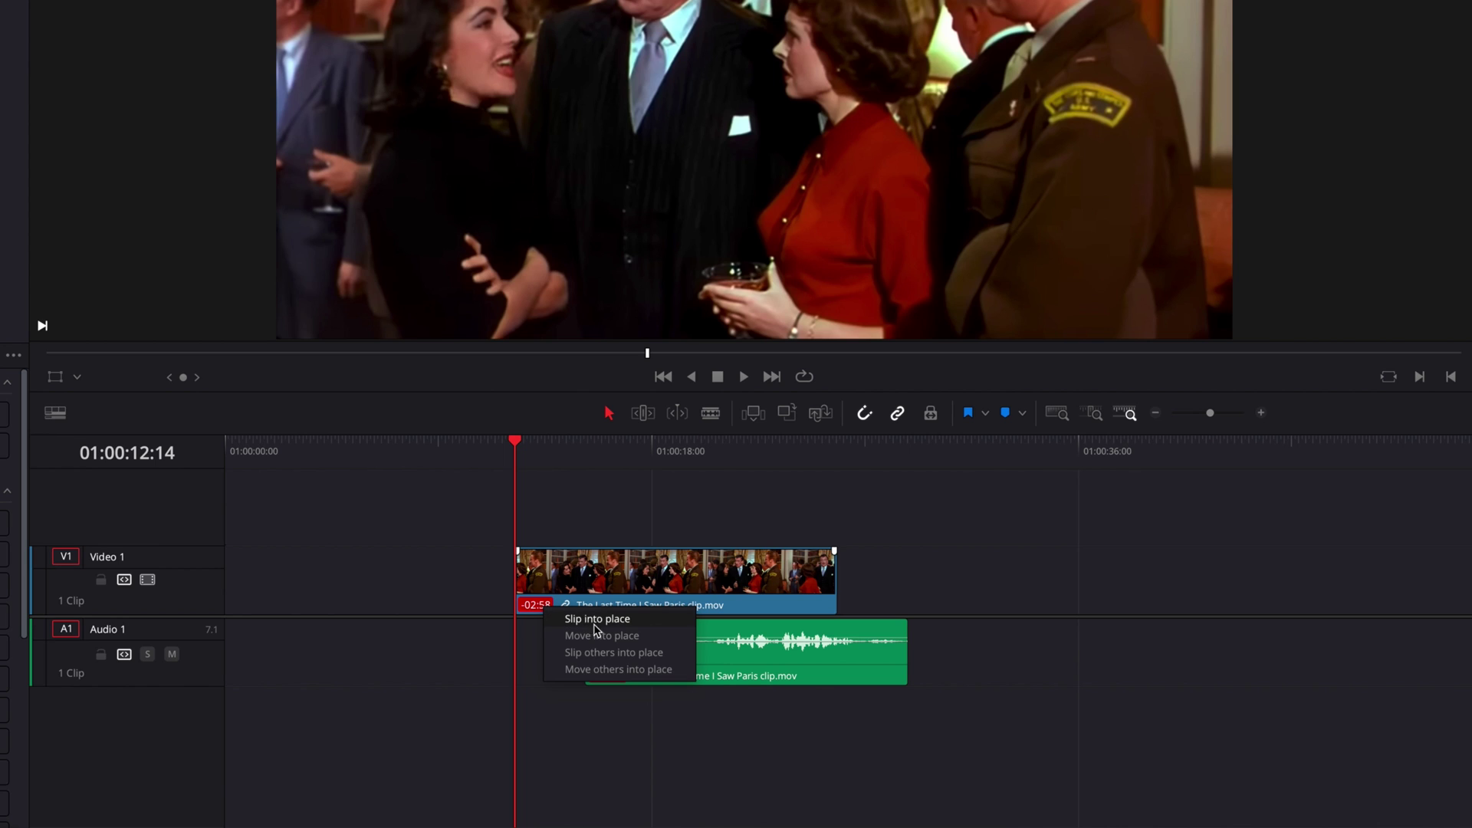
pyautogui.click(658, 622)
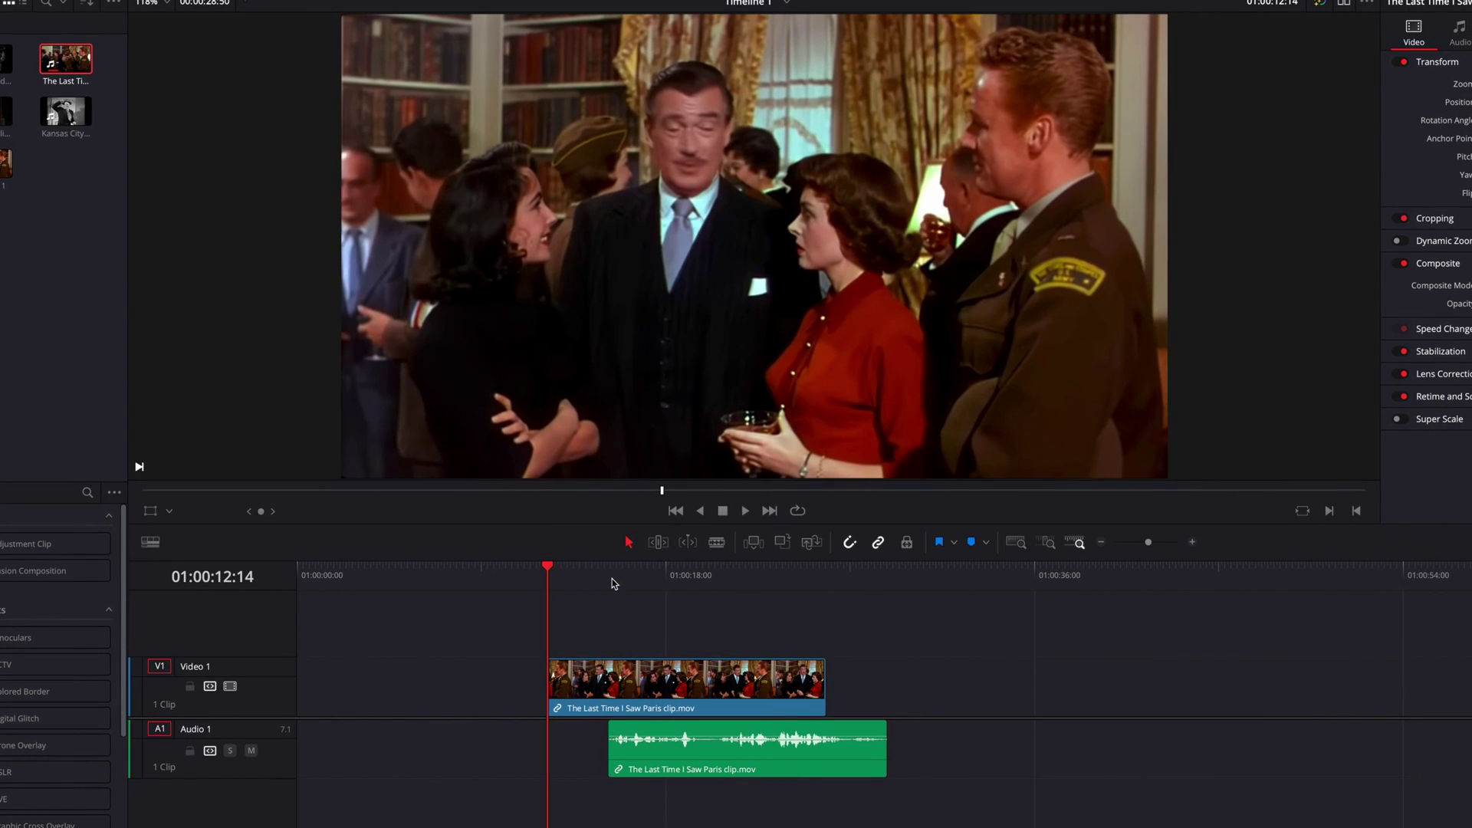
pyautogui.click(610, 580)
pyautogui.press('space')
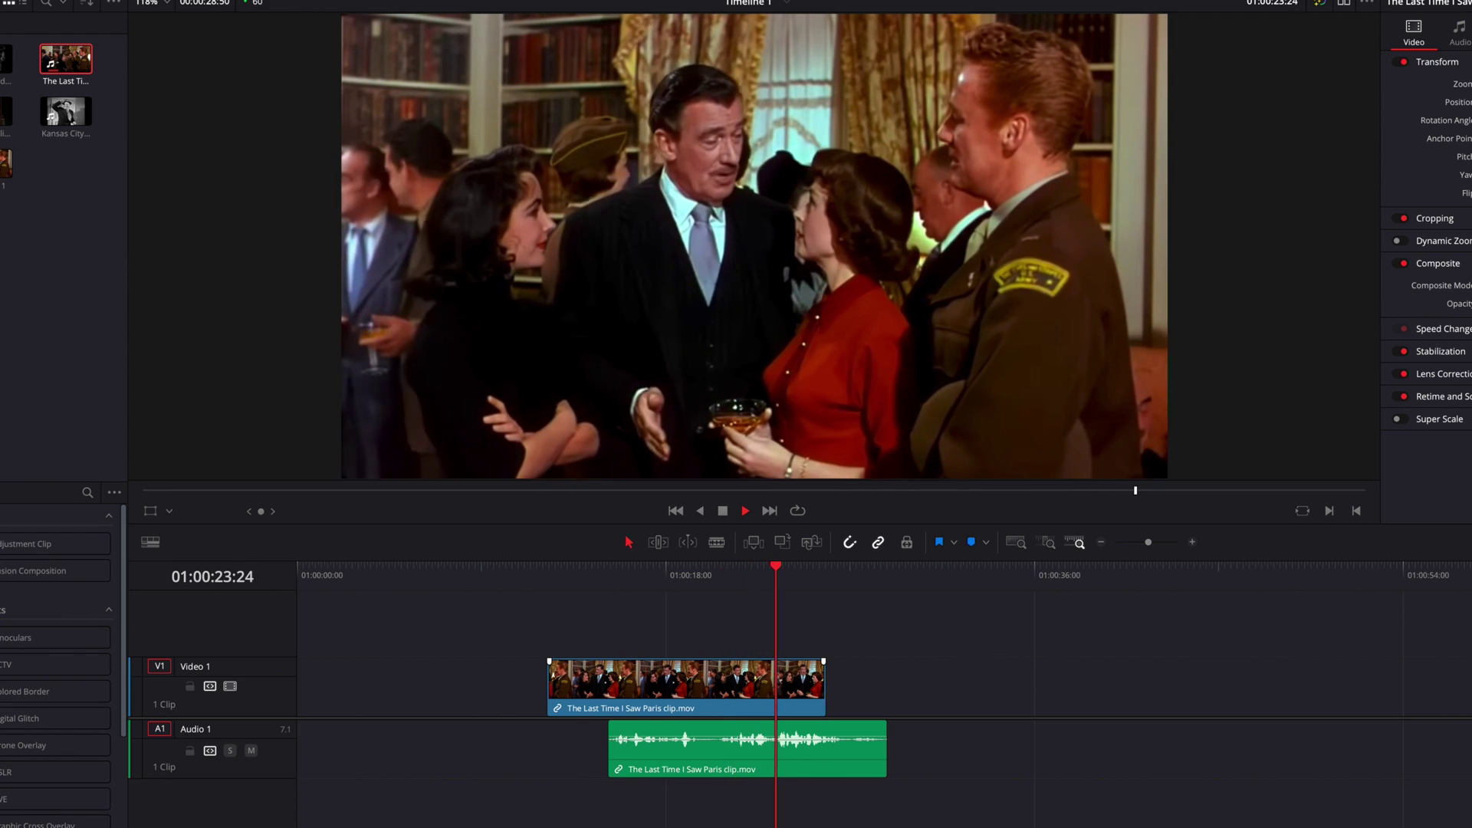
pyautogui.press('space')
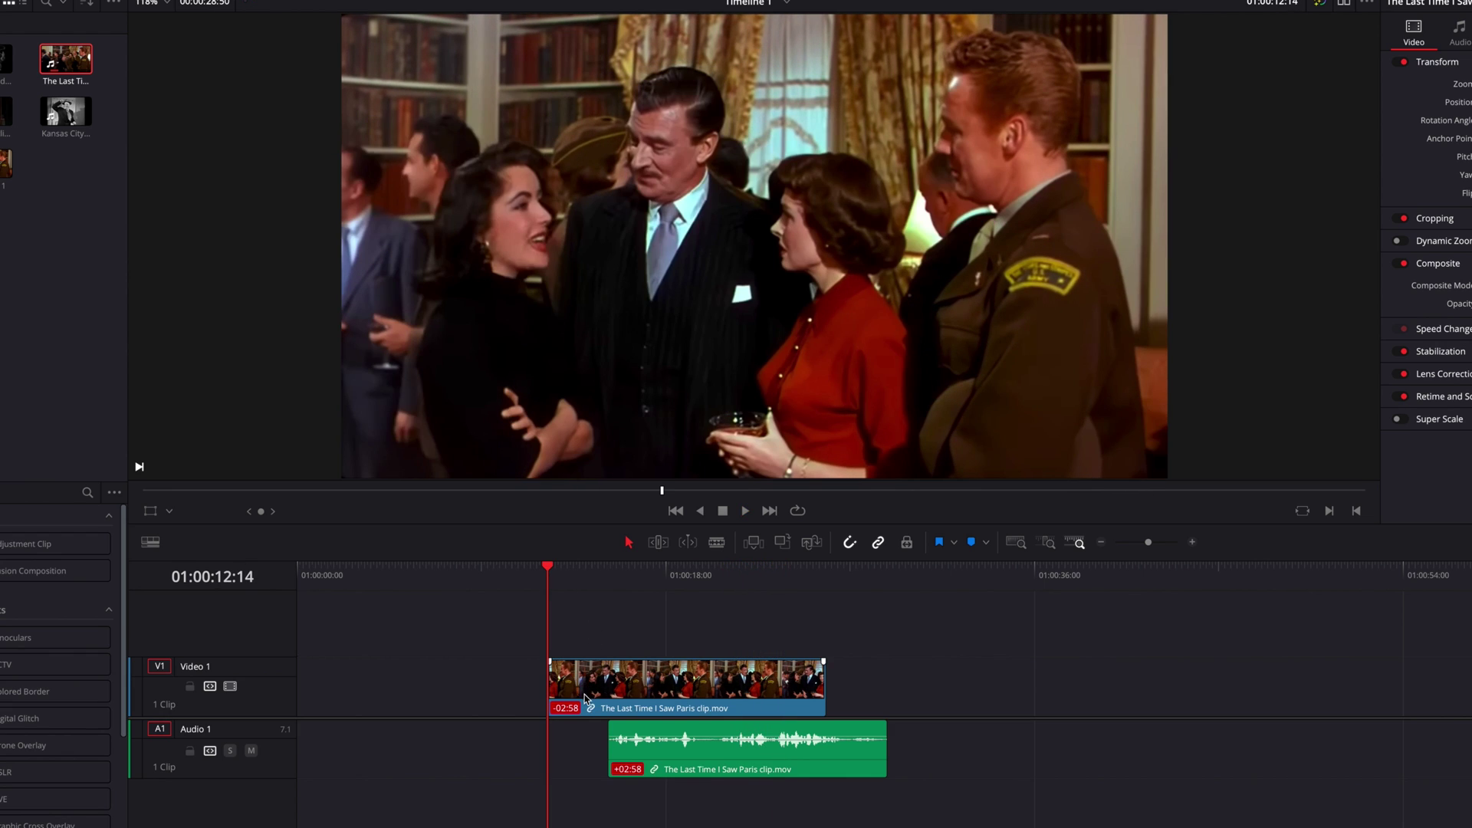
pyautogui.rightClick(566, 712)
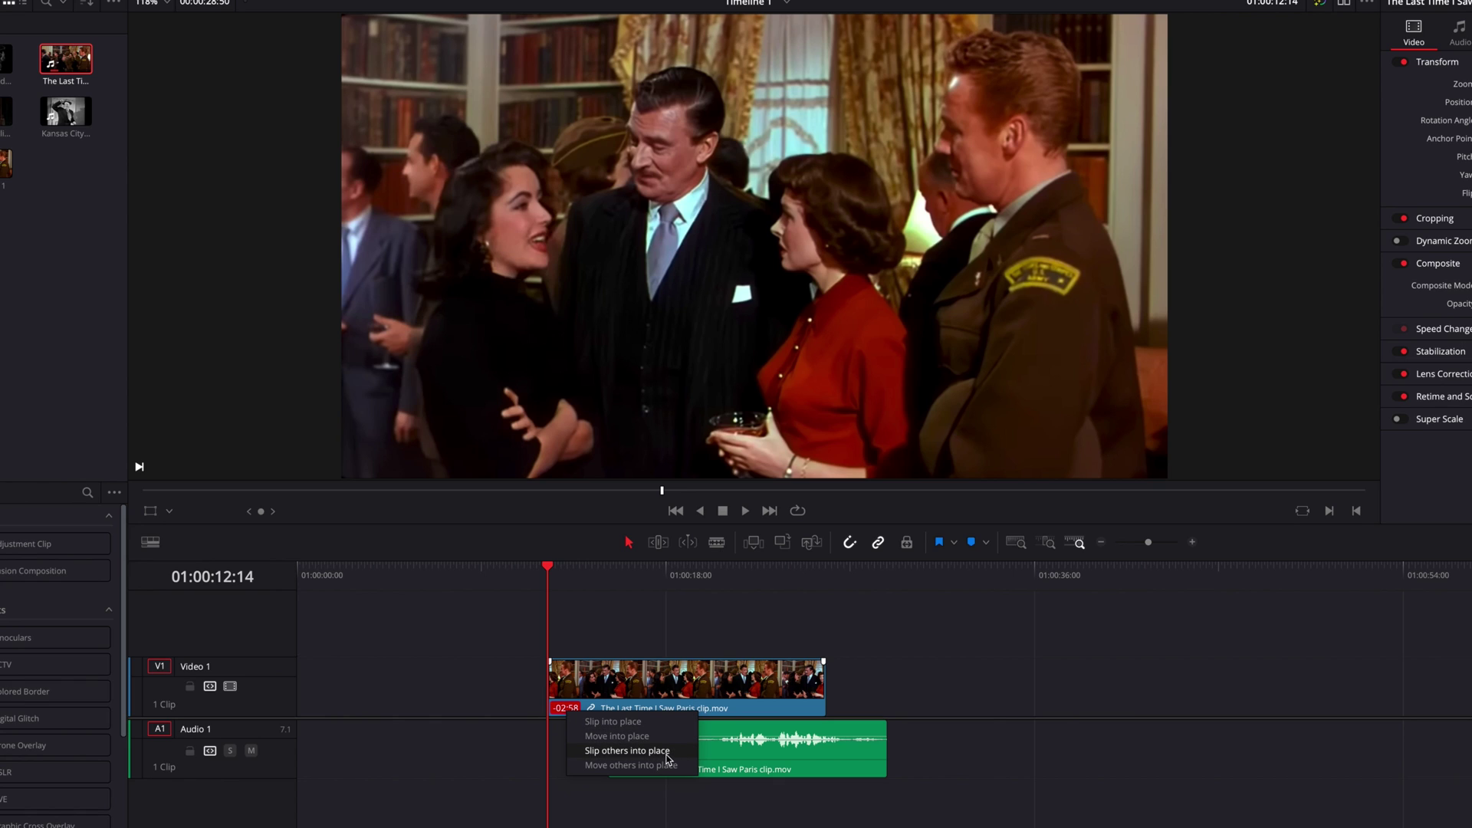
# Choose Slip others into place on the video clip, then play from the audio start to verify sync
pyautogui.click(627, 750)
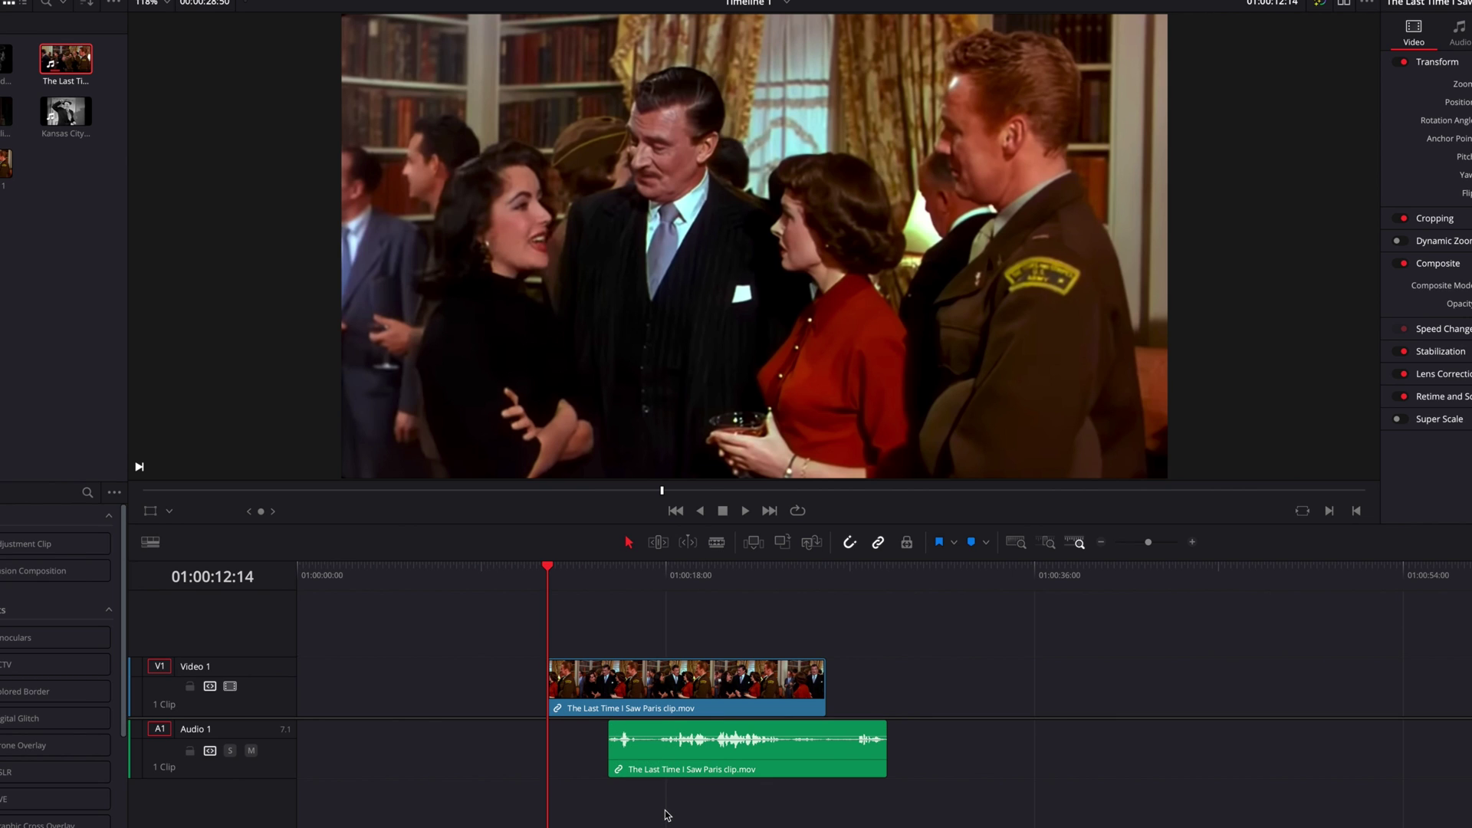
pyautogui.click(605, 569)
pyautogui.press('space')
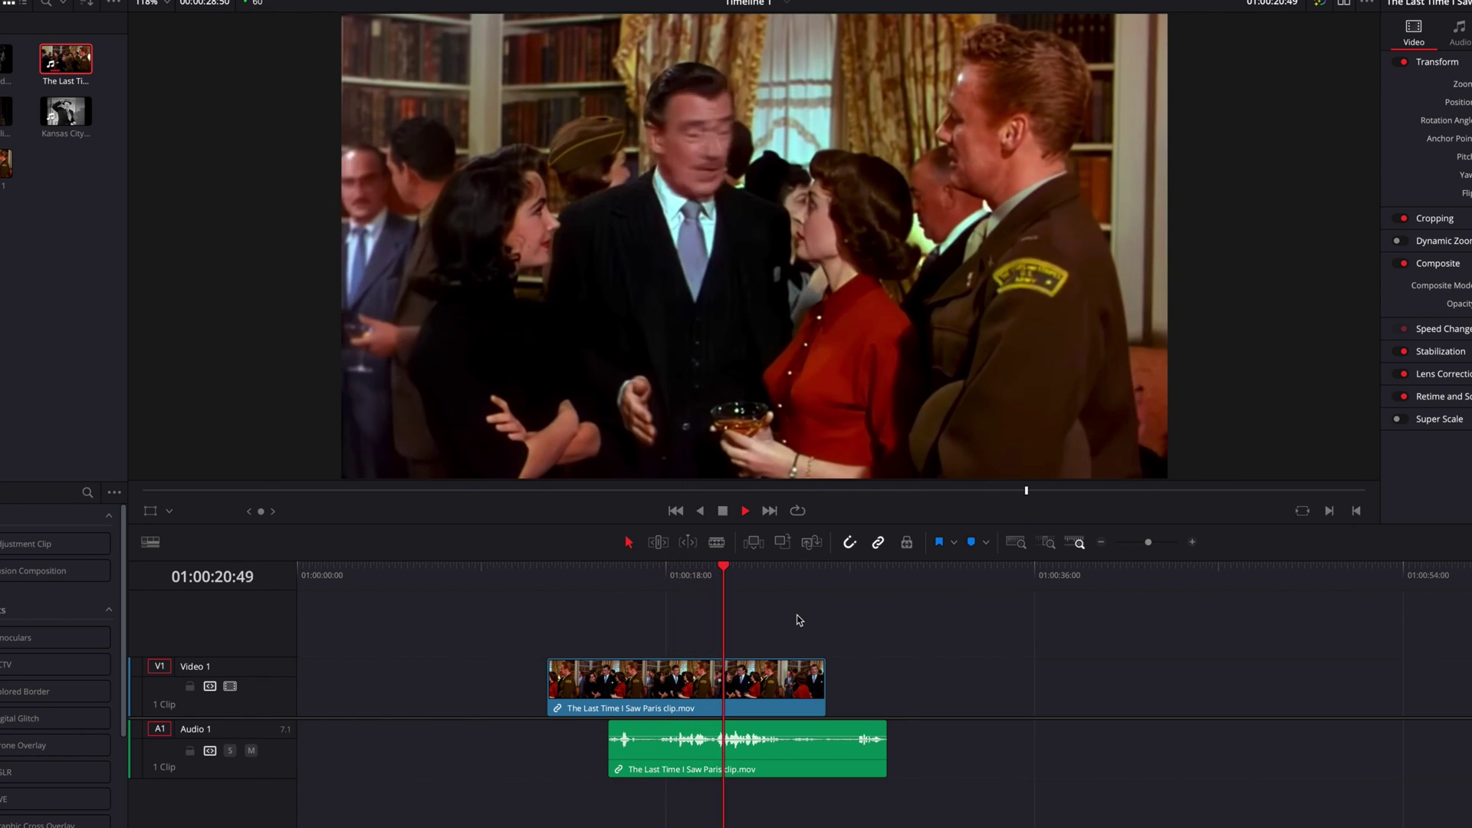
pyautogui.press('space')
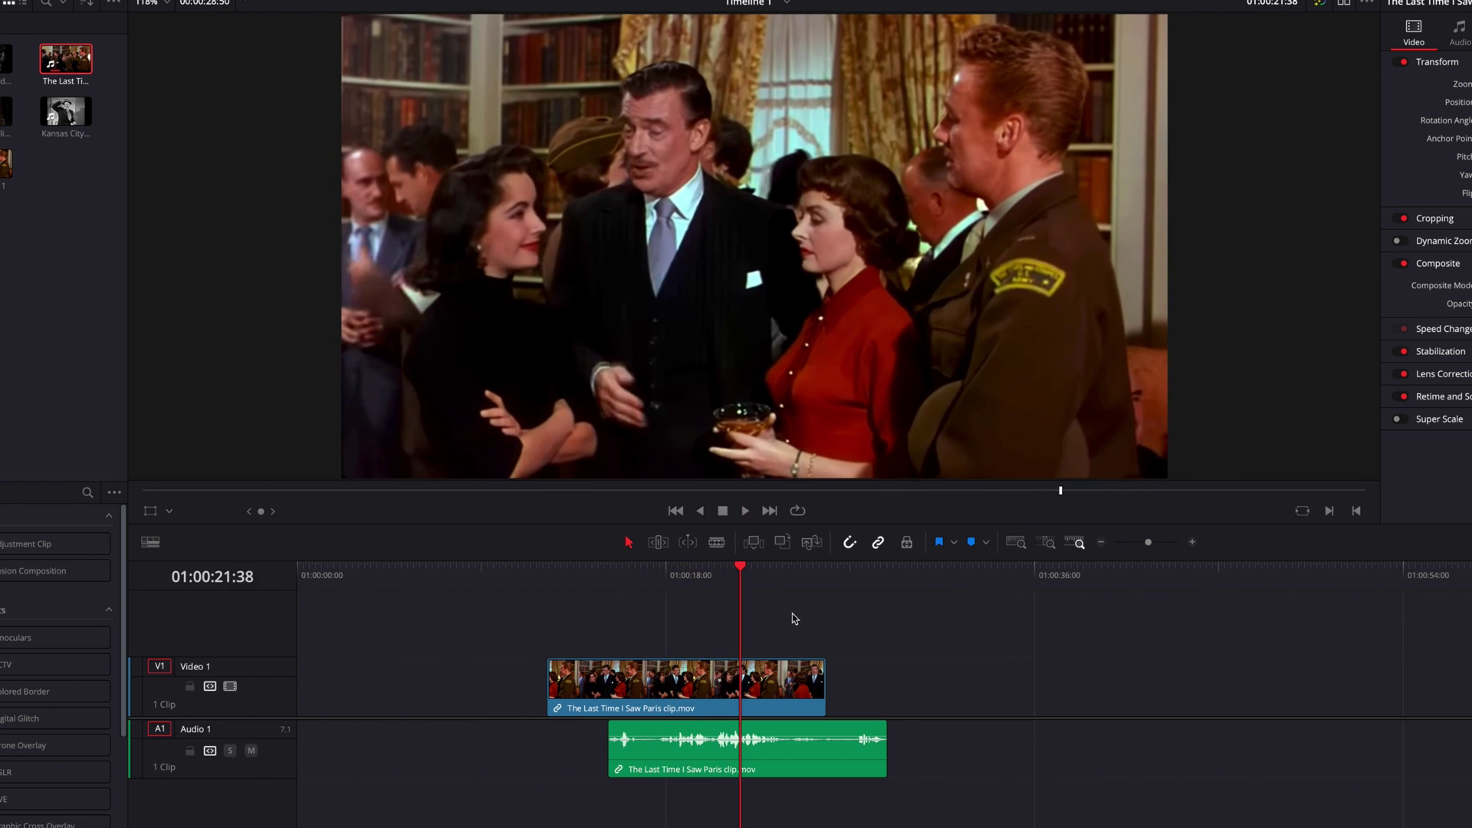
pyautogui.click(547, 569)
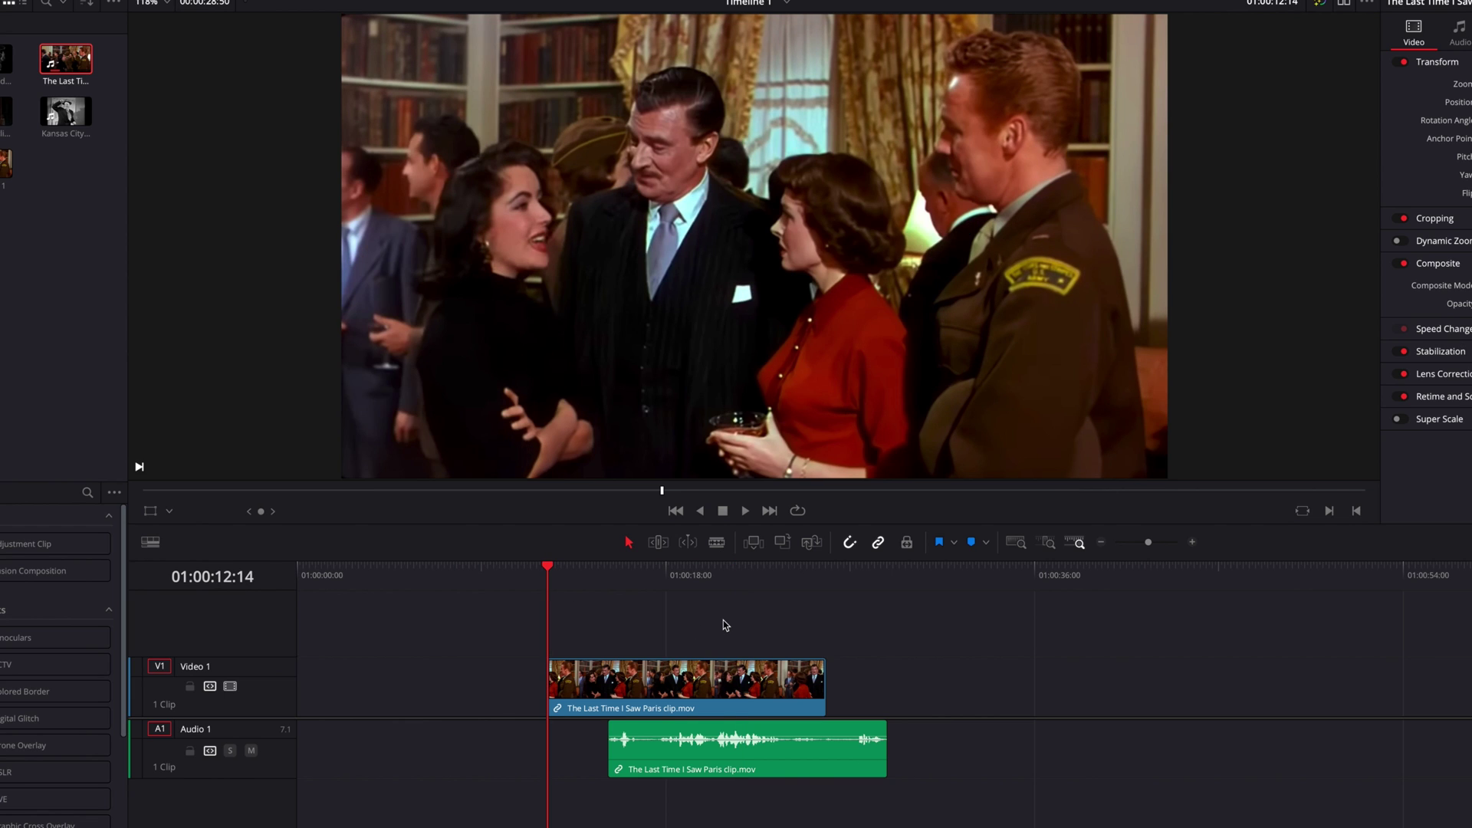